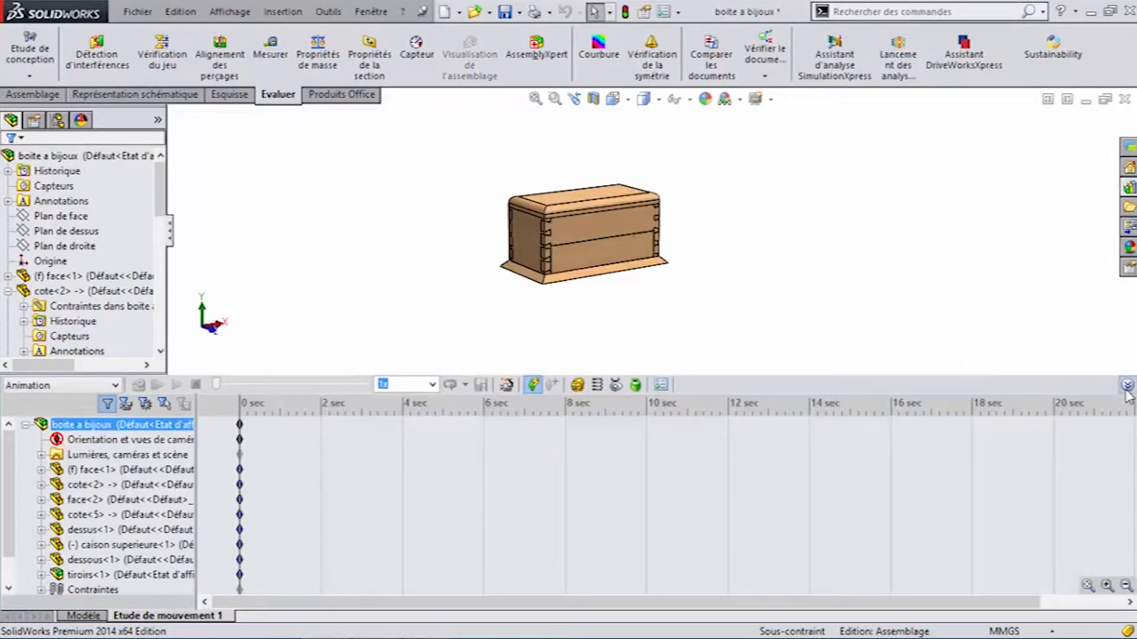
pyautogui.click(1127, 387)
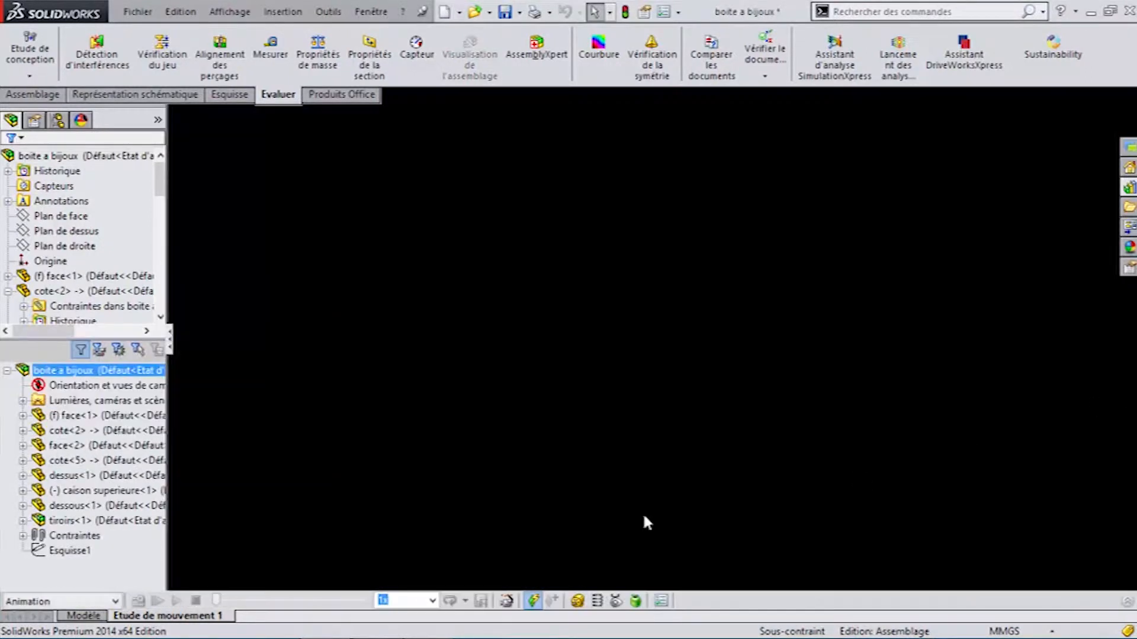
pyautogui.click(1127, 599)
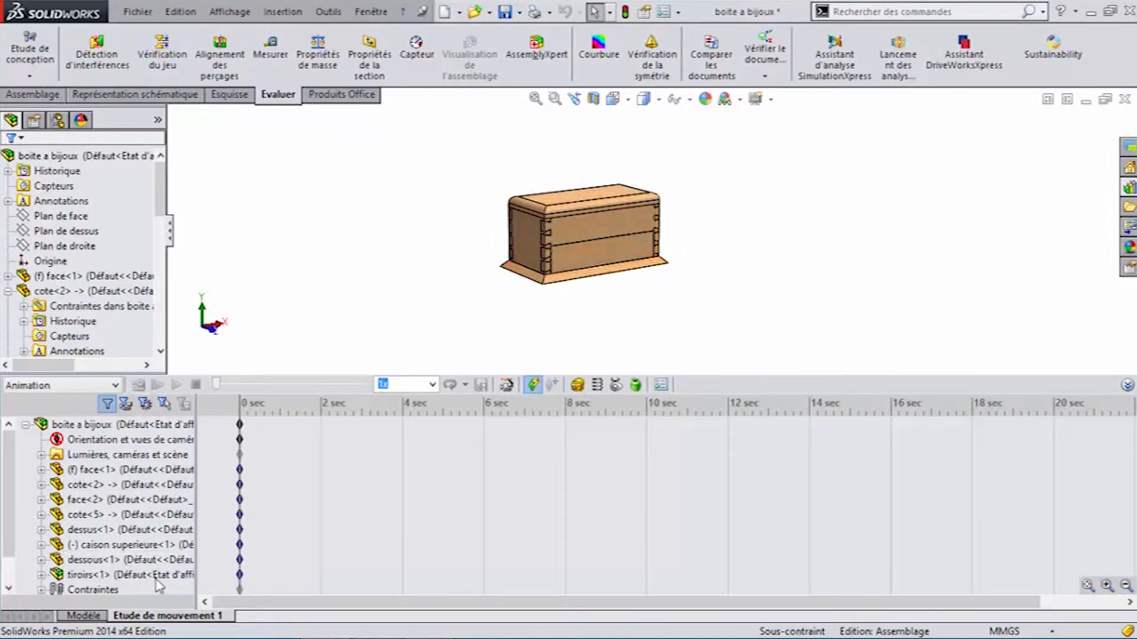
pyautogui.click(89, 424)
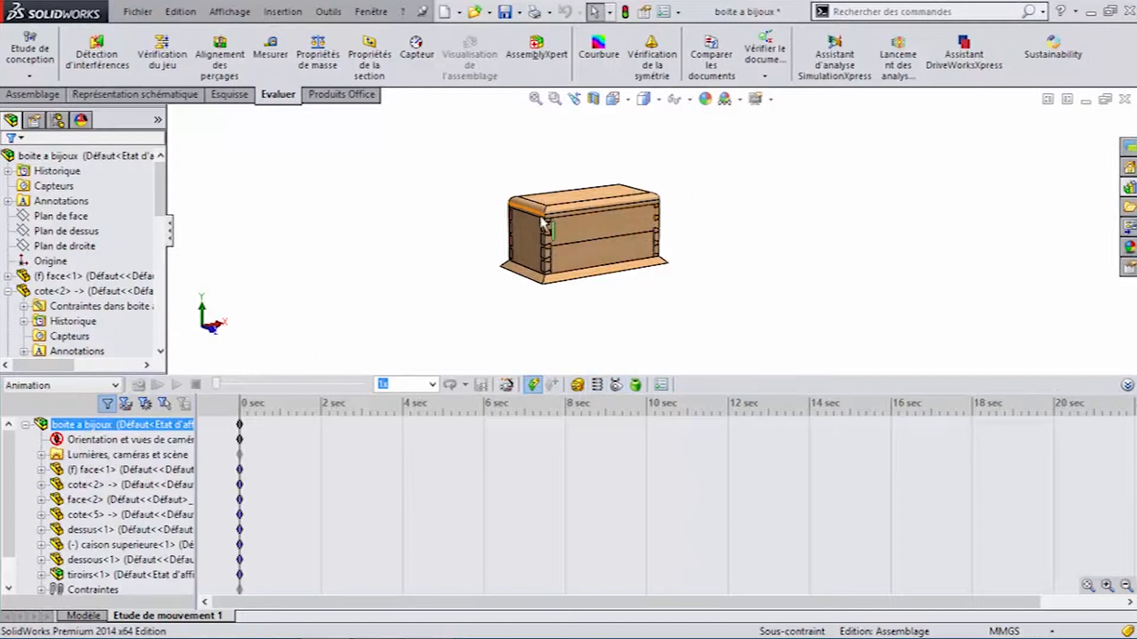
# - Create a rotate-model animation with the Animation Wizard: one clockwise turn about the Y axis, 5 seconds long with no delay
pyautogui.scroll(-4, 644, 256)
pyautogui.scroll(4, 712, 253)
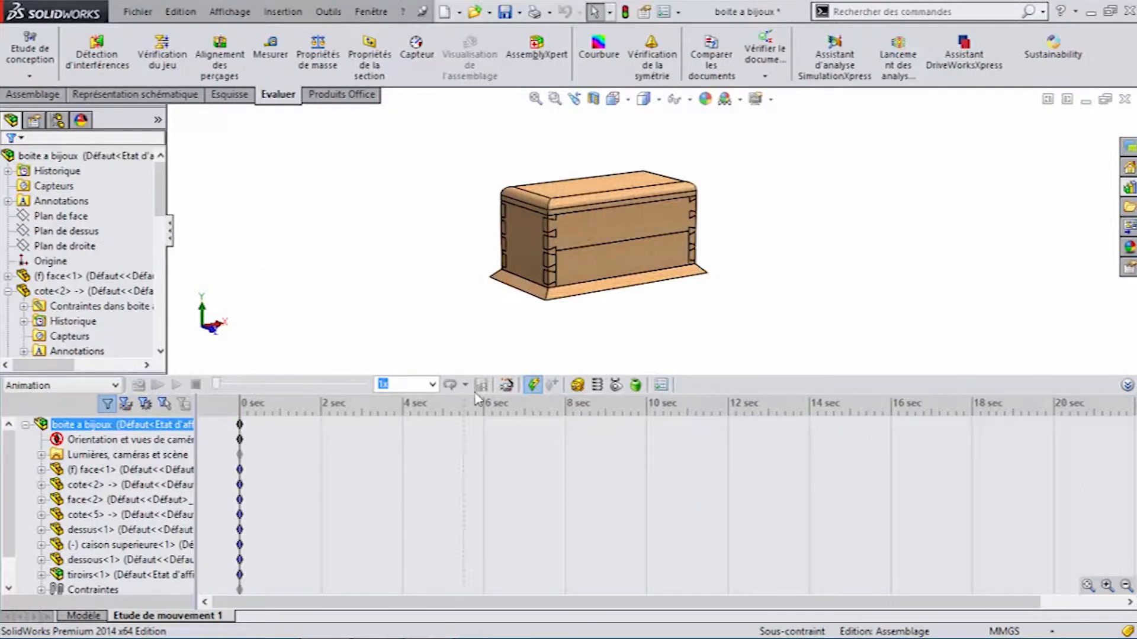
pyautogui.click(507, 386)
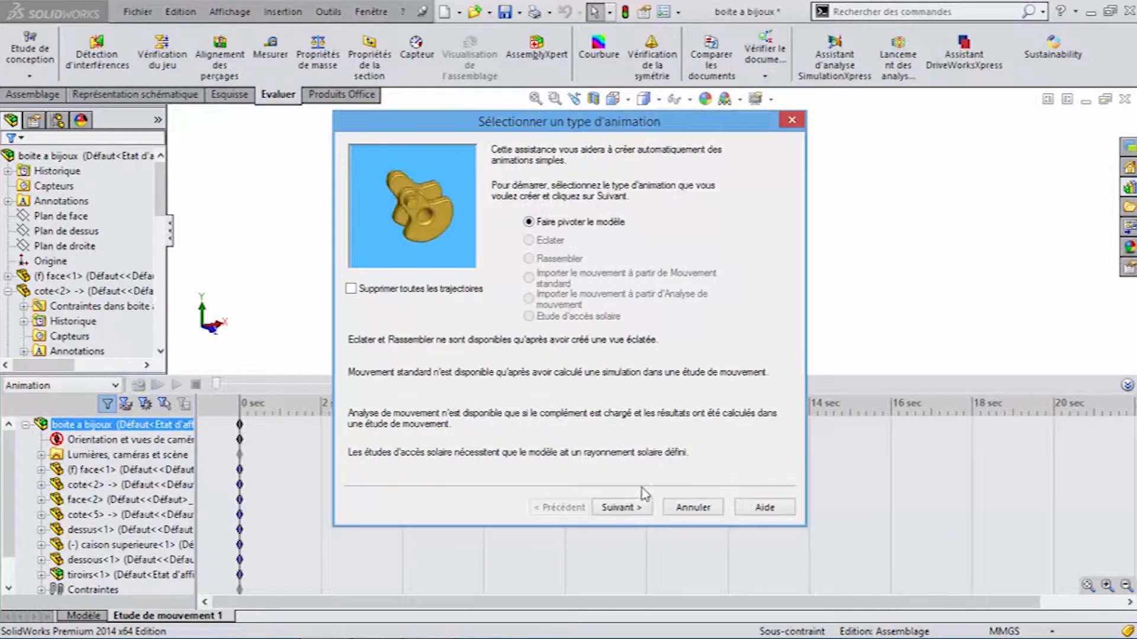
pyautogui.click(615, 507)
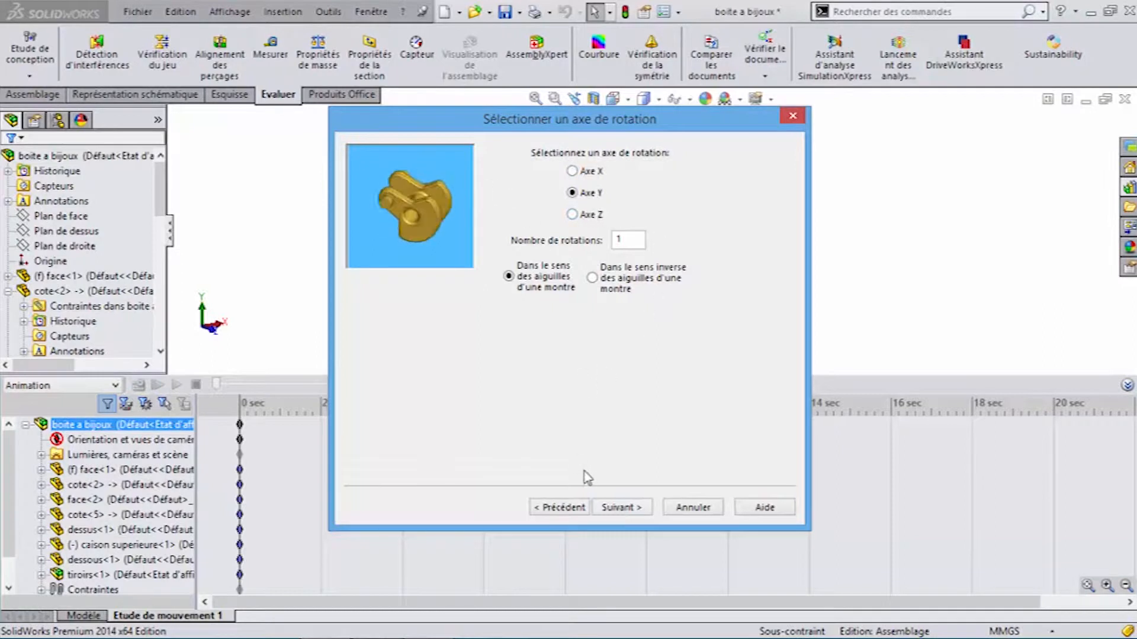
pyautogui.click(641, 508)
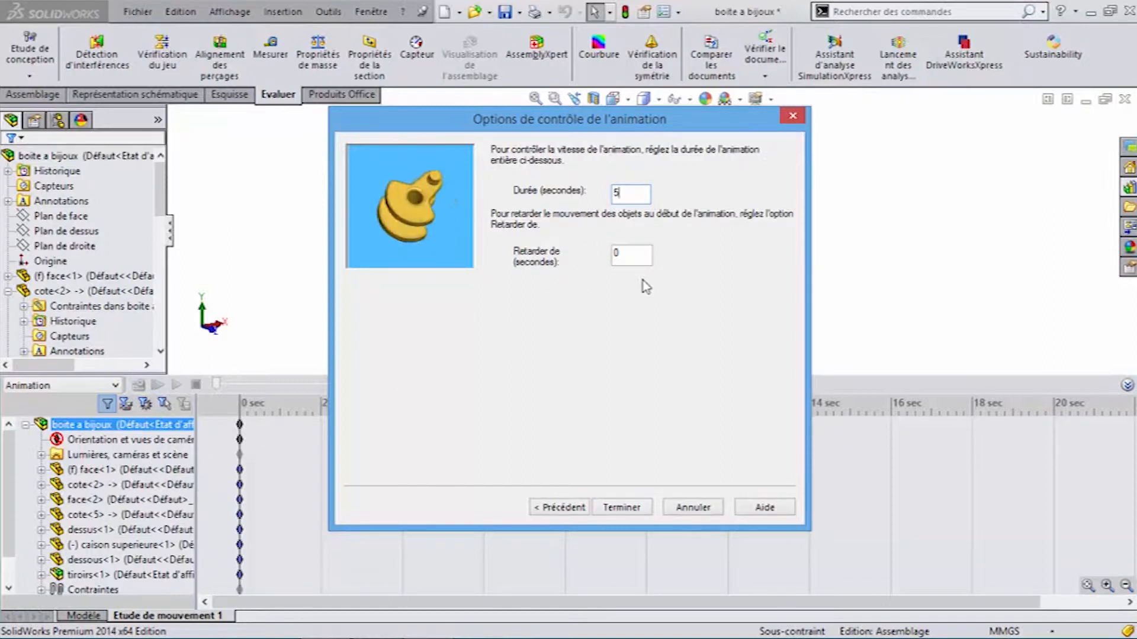
pyautogui.write('5')
pyautogui.click(637, 510)
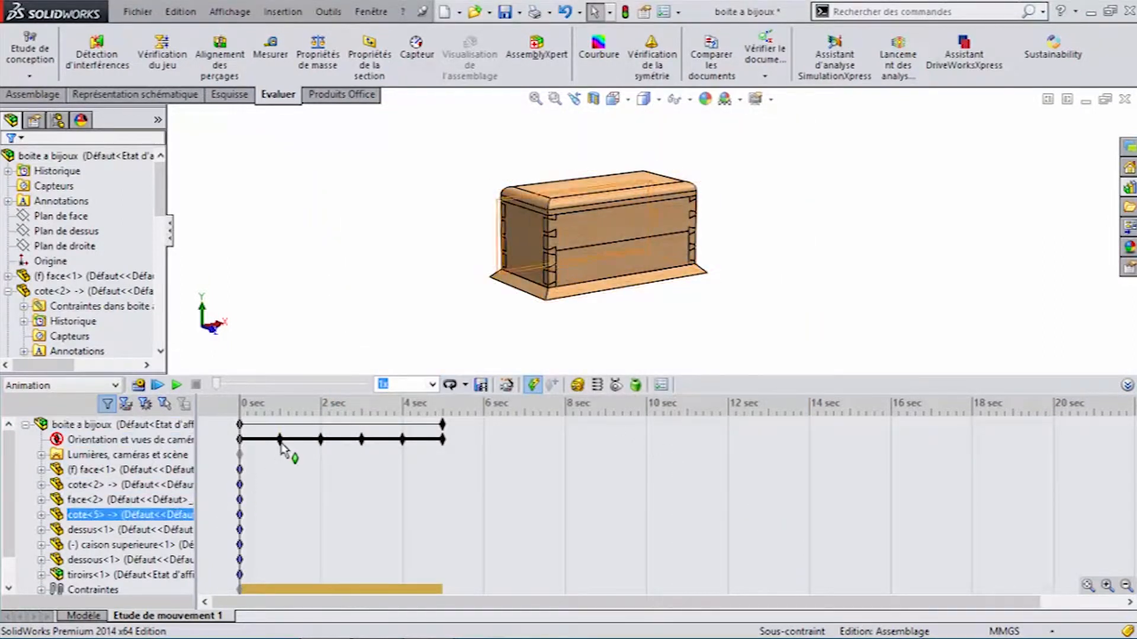
# - Play part of the rotation animation, stop it, and place the time bar at 5 seconds
pyautogui.click(176, 386)
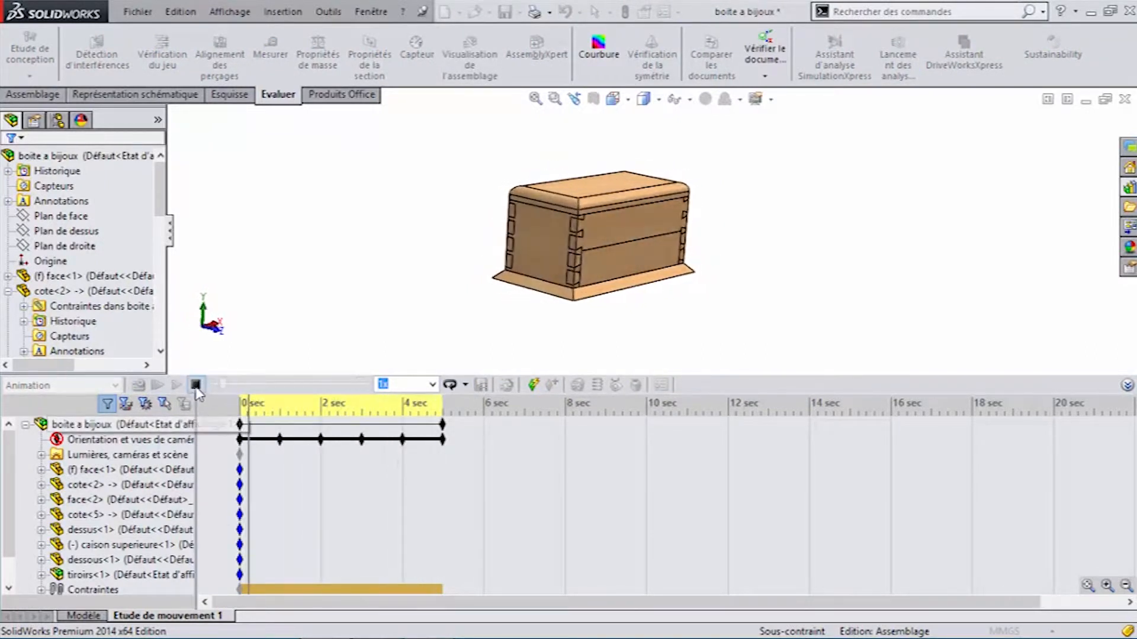
pyautogui.click(196, 385)
pyautogui.click(449, 487)
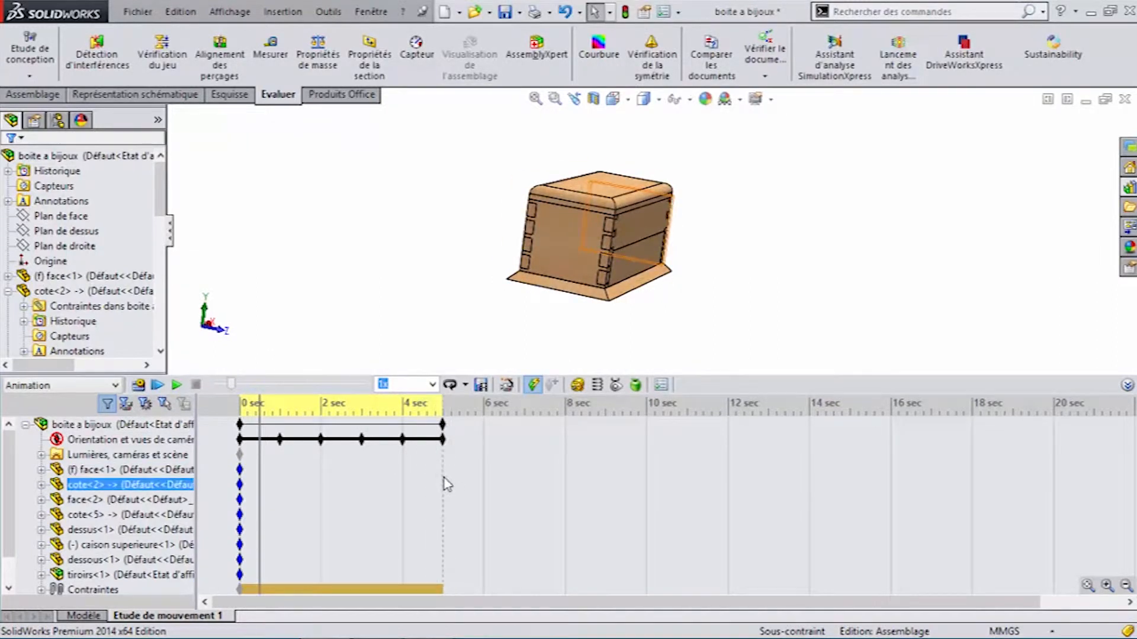
pyautogui.click(443, 475)
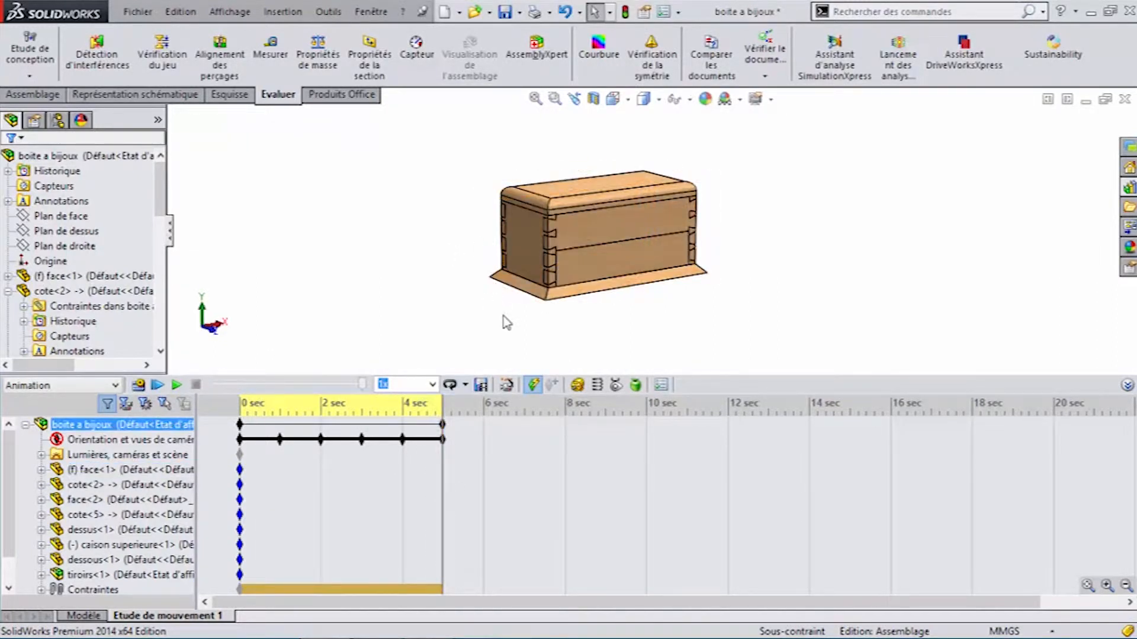
# - Animate the lower drawer sliding open between 5 and 7 seconds and closing again by about 9 seconds
pyautogui.click(540, 440)
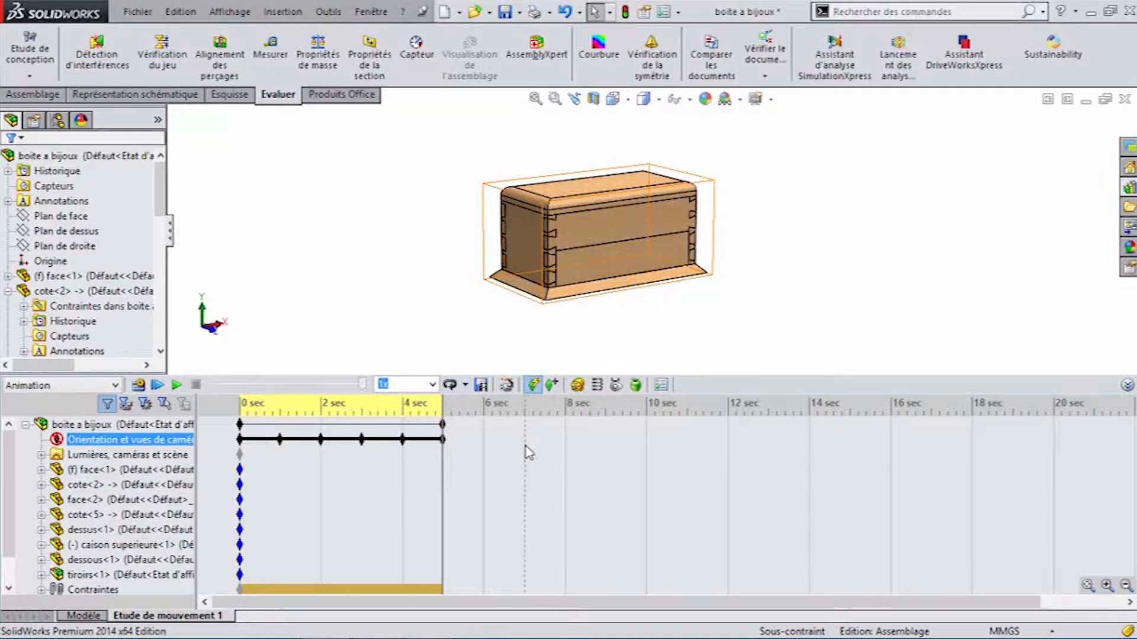
pyautogui.click(524, 414)
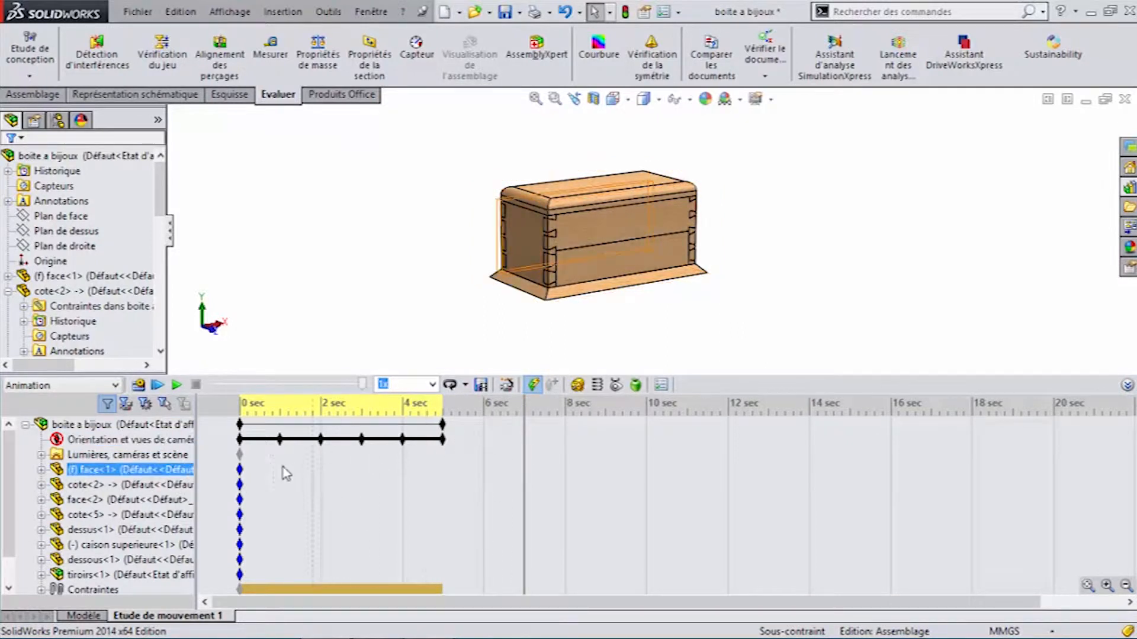
pyautogui.moveTo(622, 273); pyautogui.dragTo(698, 319)
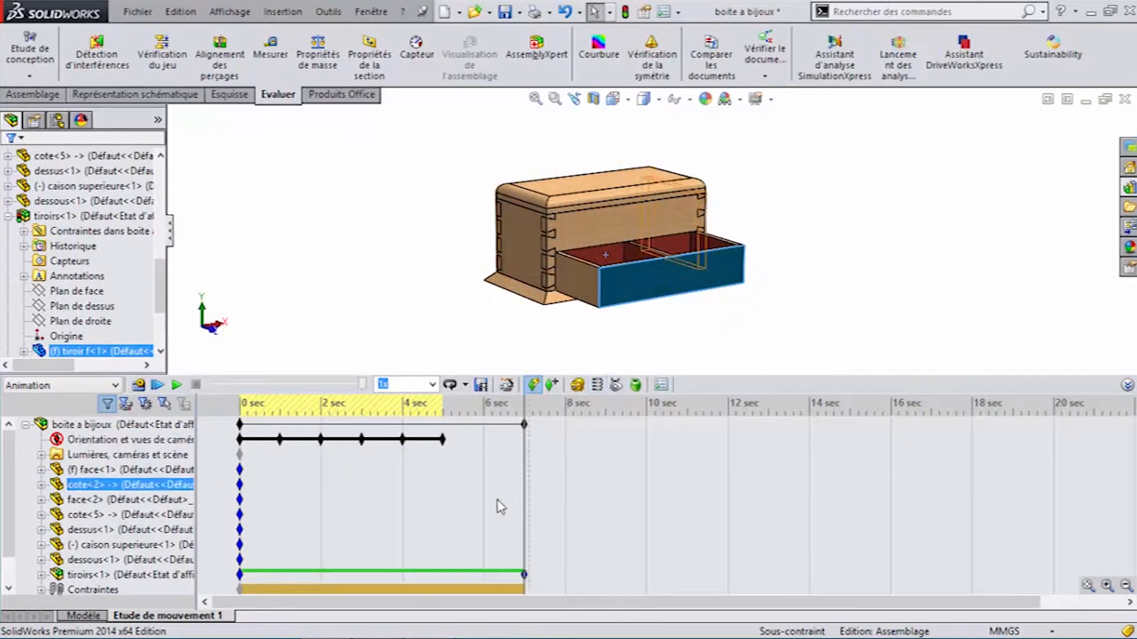
pyautogui.click(240, 574)
pyautogui.keyDown('ctrl'); pyautogui.moveTo(241, 574); pyautogui.dragTo(443, 575); pyautogui.keyUp('ctrl')
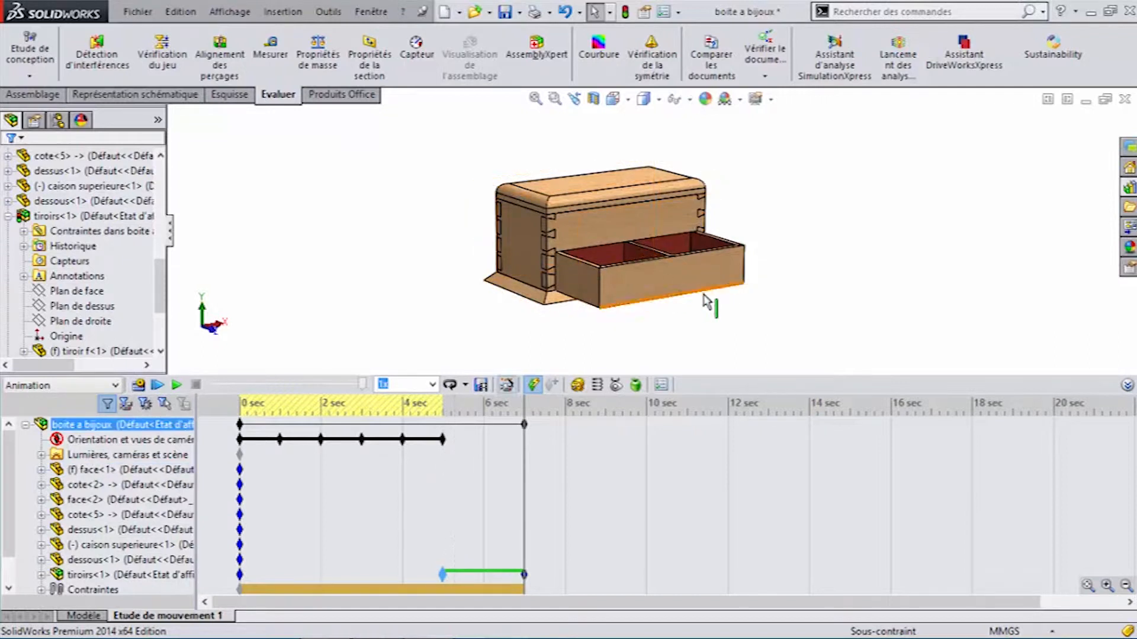
pyautogui.click(602, 513)
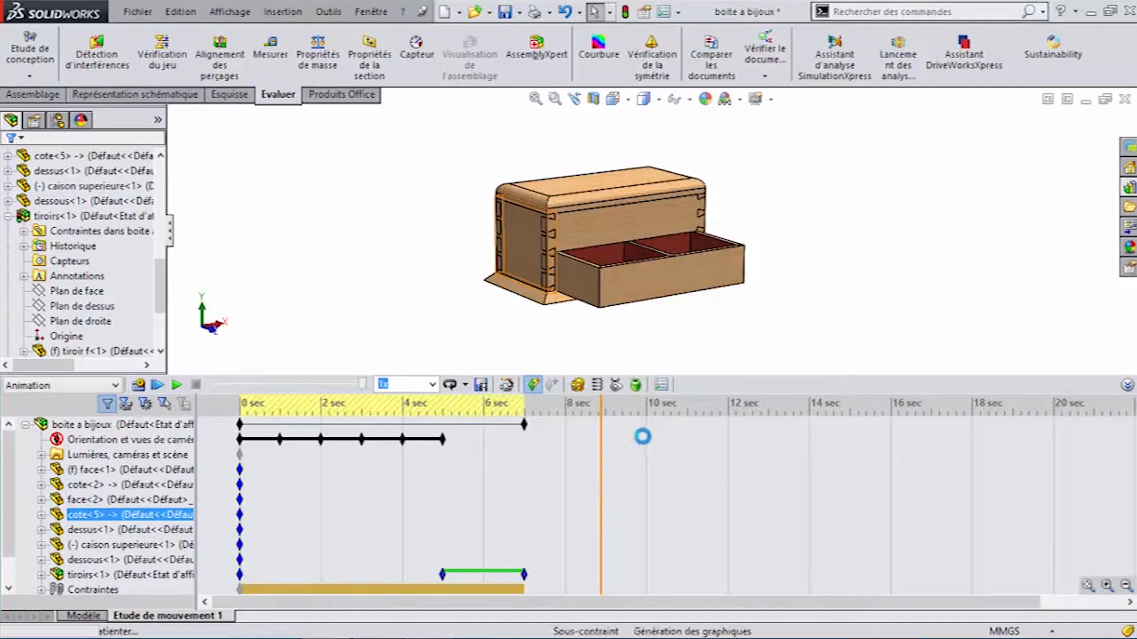
pyautogui.moveTo(637, 295); pyautogui.dragTo(524, 305)
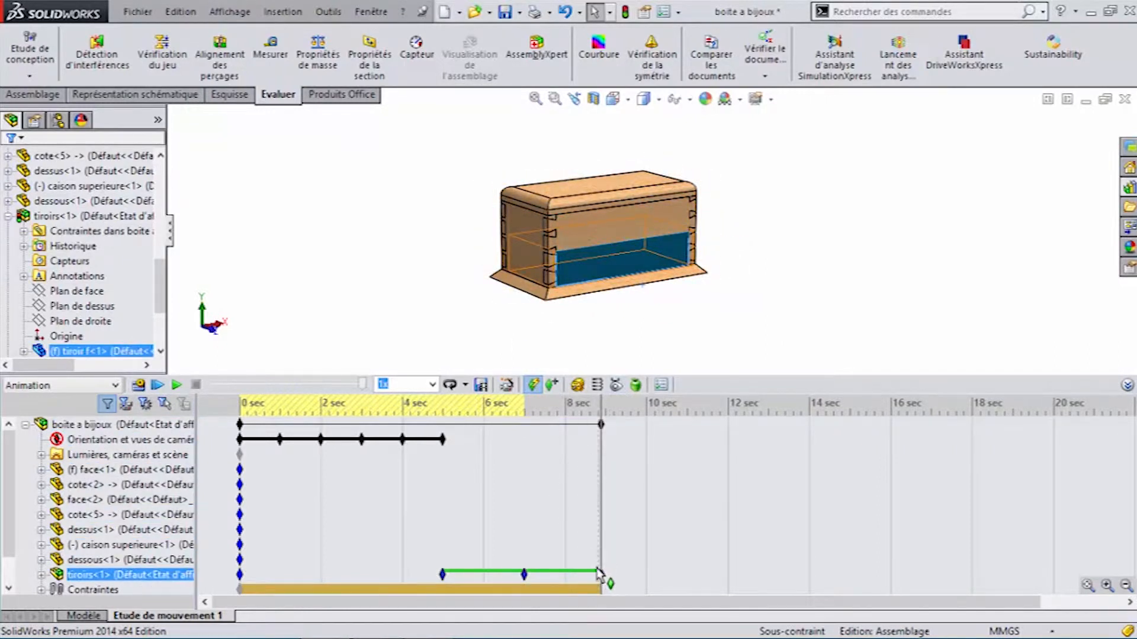
# - Animate the box lid swinging open from about 9 to 11 seconds, shifting its start key accordingly
pyautogui.click(687, 497)
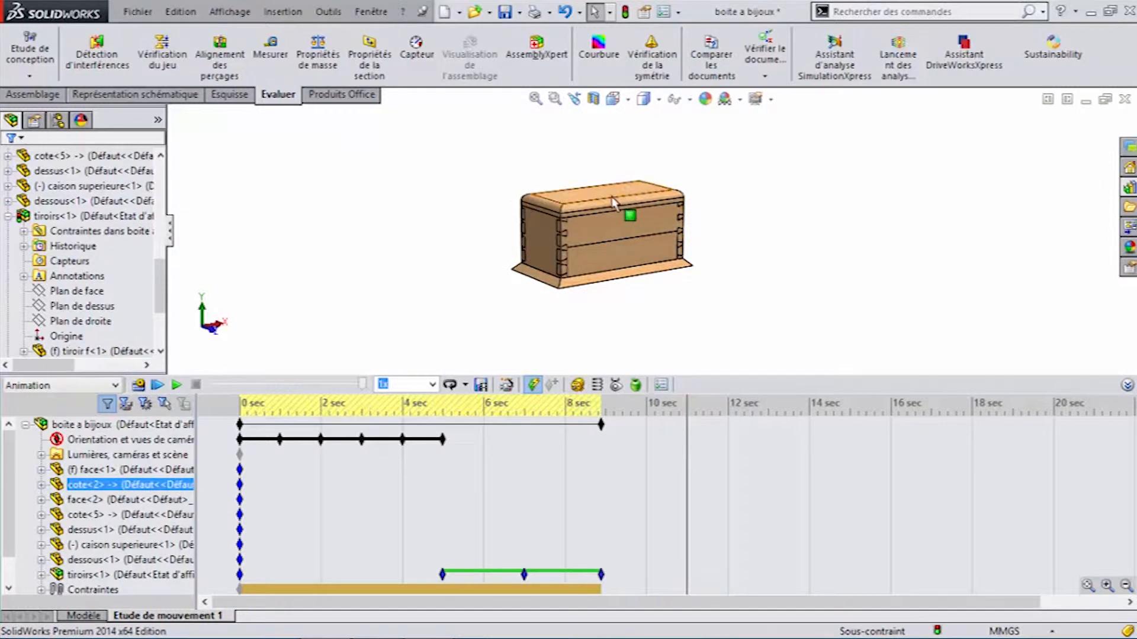
pyautogui.moveTo(609, 201); pyautogui.dragTo(419, 139)
pyautogui.scroll(-1, 696, 168)
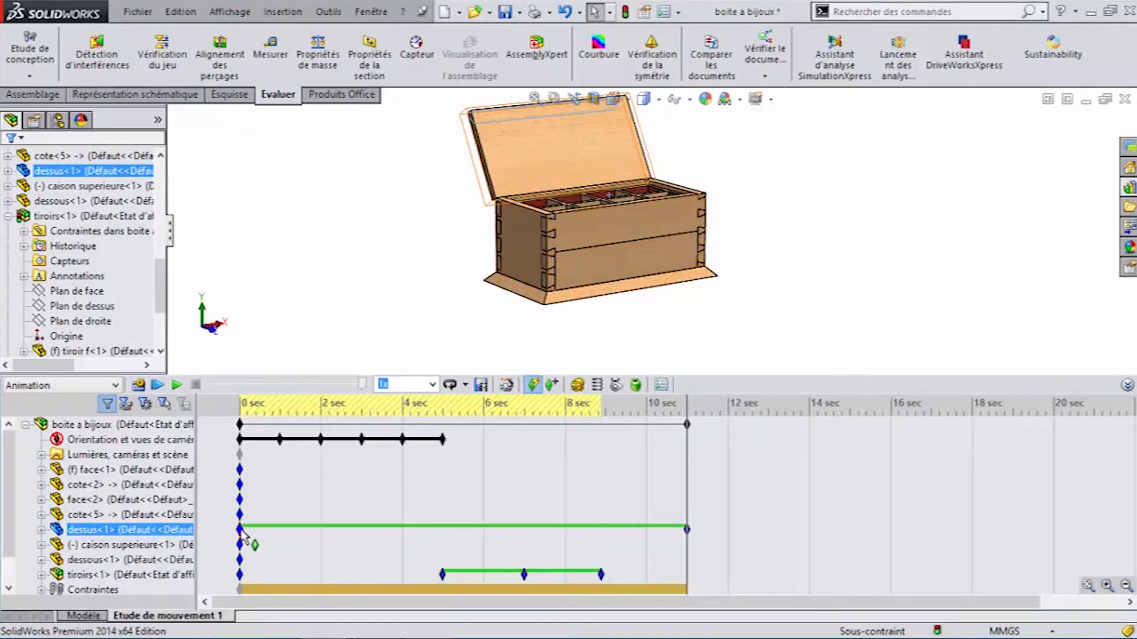
pyautogui.keyDown('ctrl'); pyautogui.moveTo(240, 529); pyautogui.dragTo(601, 529); pyautogui.keyUp('ctrl')
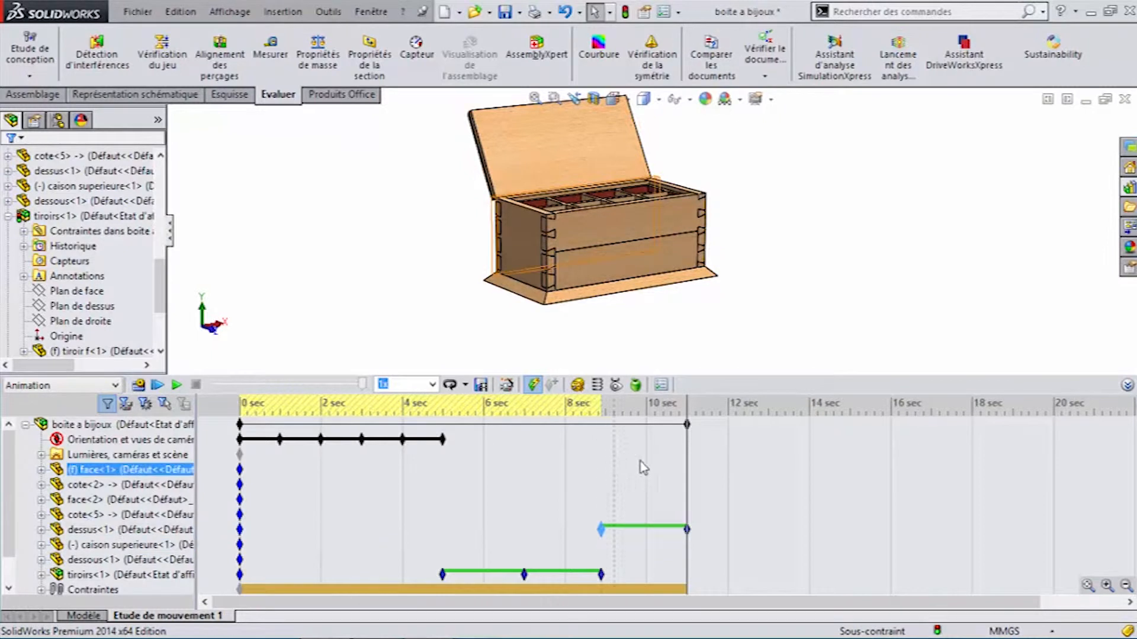
# - With the time bar at about 13 seconds, lift the compartmented upper tray out of the box
pyautogui.click(769, 506)
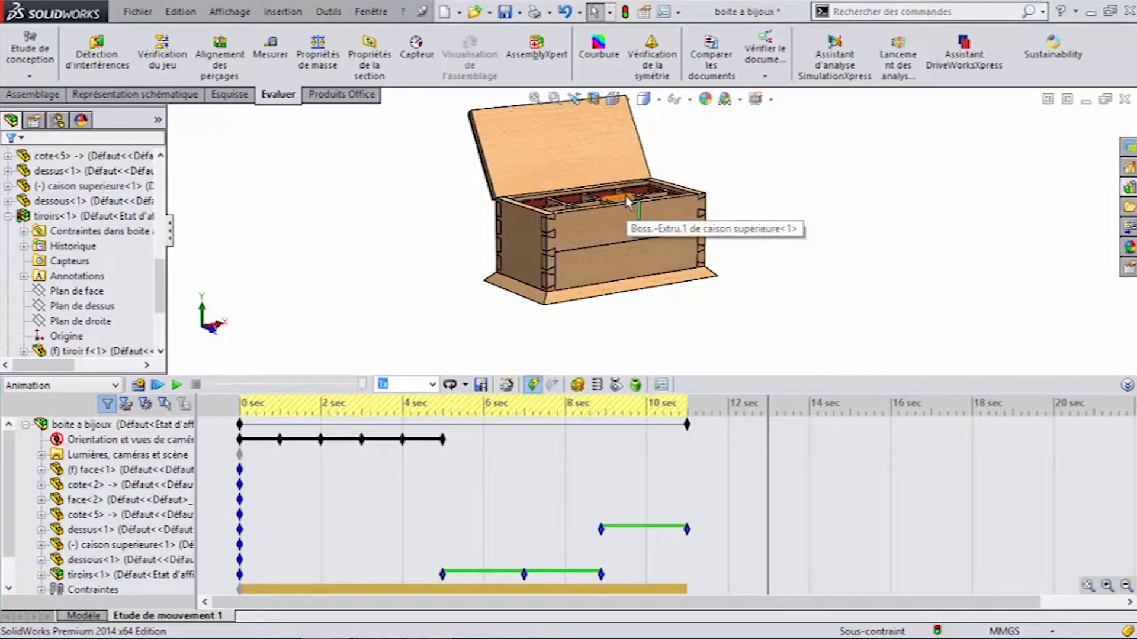
pyautogui.scroll(3, 629, 201)
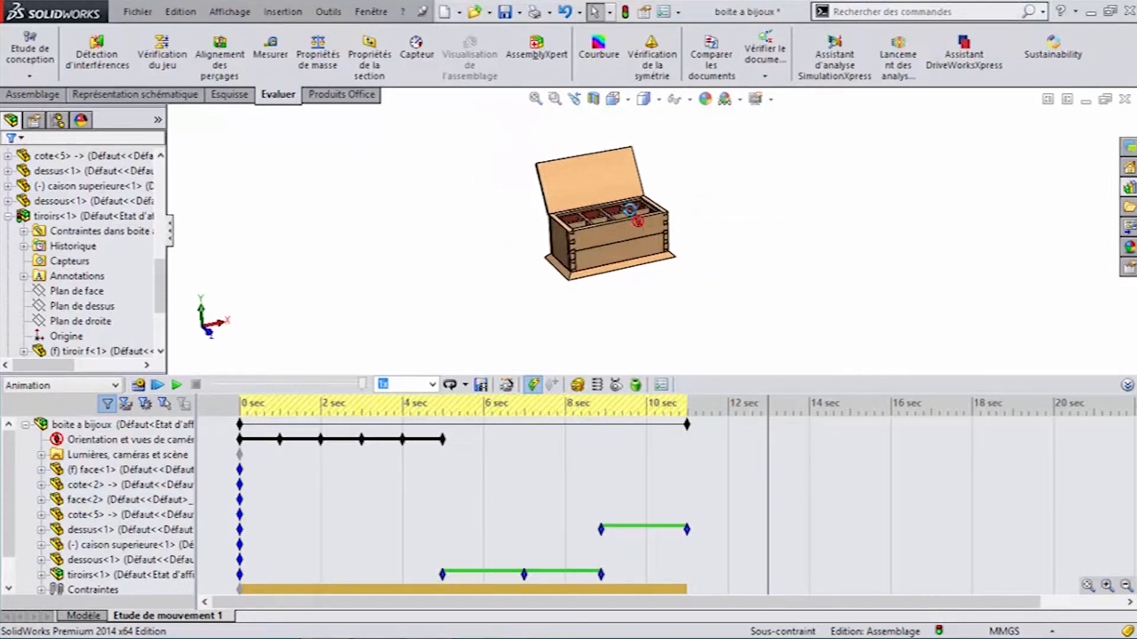
pyautogui.scroll(-2, 636, 195)
pyautogui.moveTo(610, 234); pyautogui.dragTo(609, 183, button='middle')
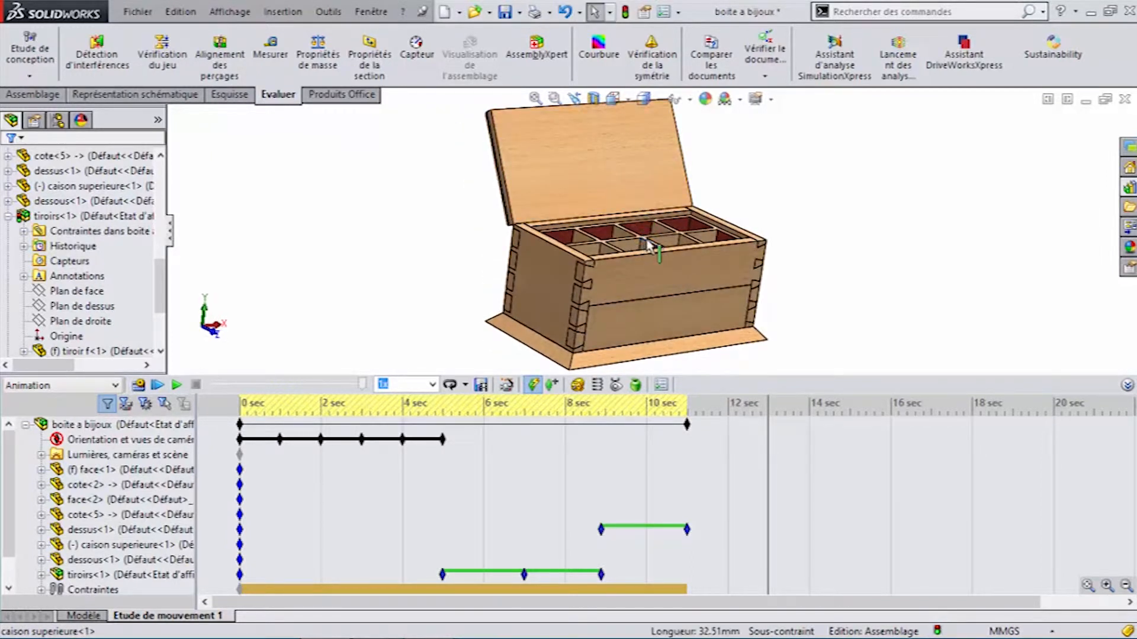
pyautogui.moveTo(653, 235); pyautogui.dragTo(655, 191)
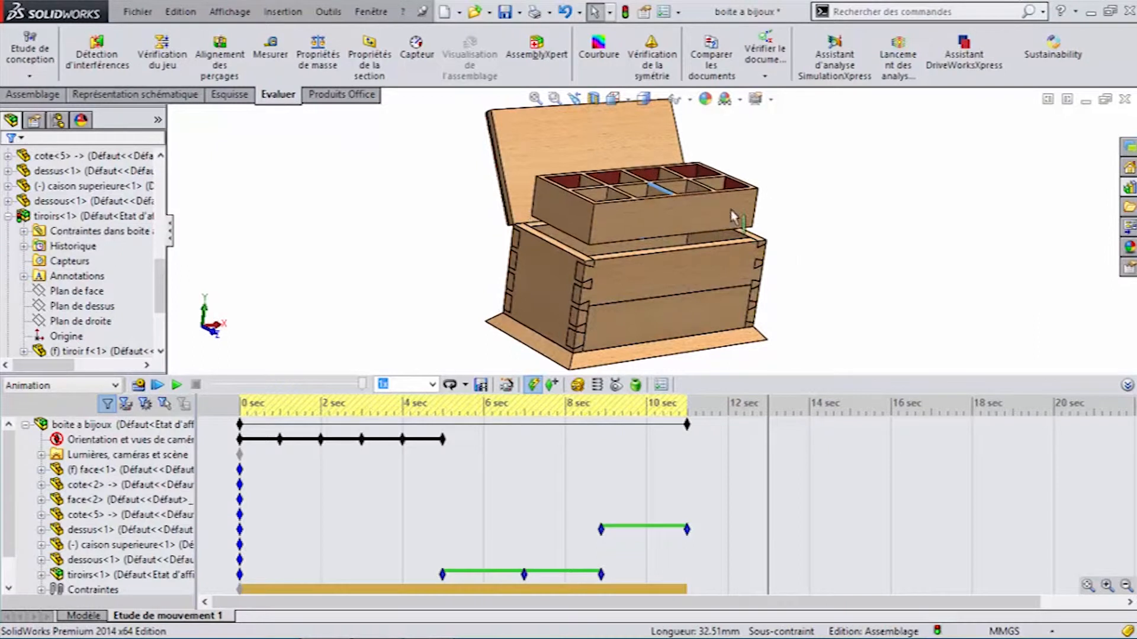
# - With the time bar at about 15 seconds, lower the compartmented tray back into the box
pyautogui.scroll(3, 772, 269)
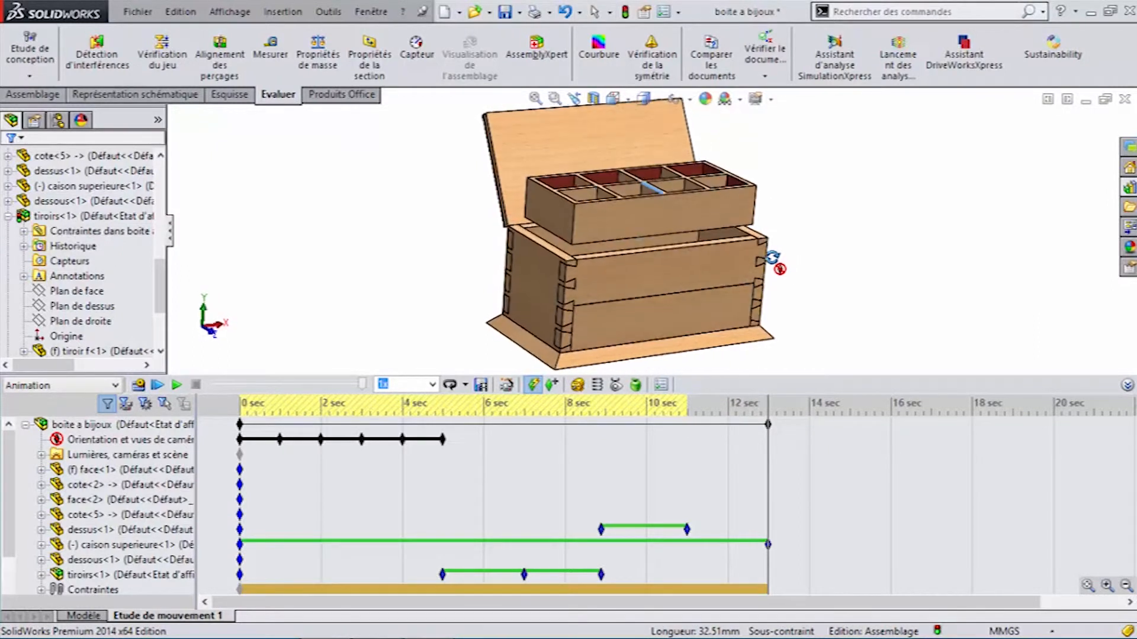
pyautogui.scroll(1, 767, 279)
pyautogui.scroll(-2, 715, 247)
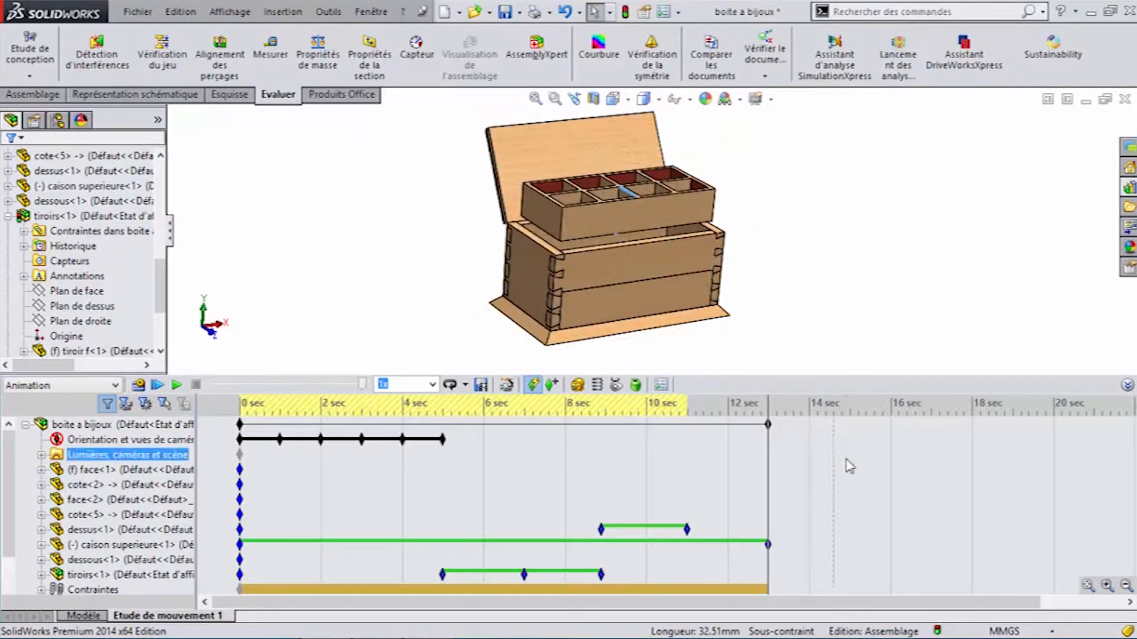
pyautogui.moveTo(729, 245); pyautogui.dragTo(731, 322, button='middle')
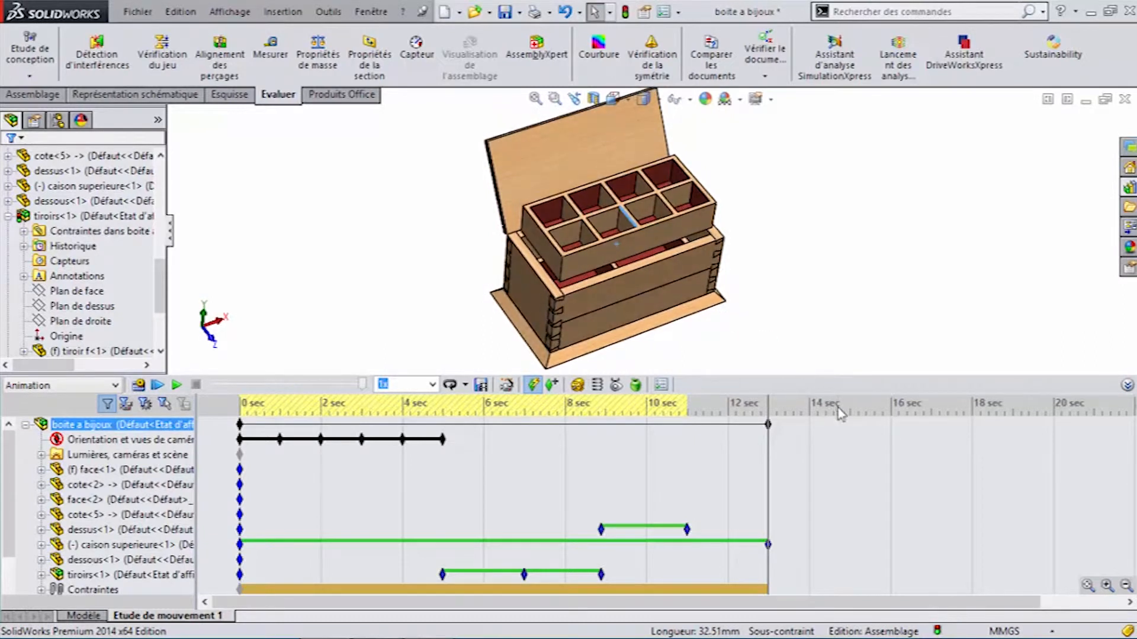
pyautogui.click(864, 460)
pyautogui.click(855, 471)
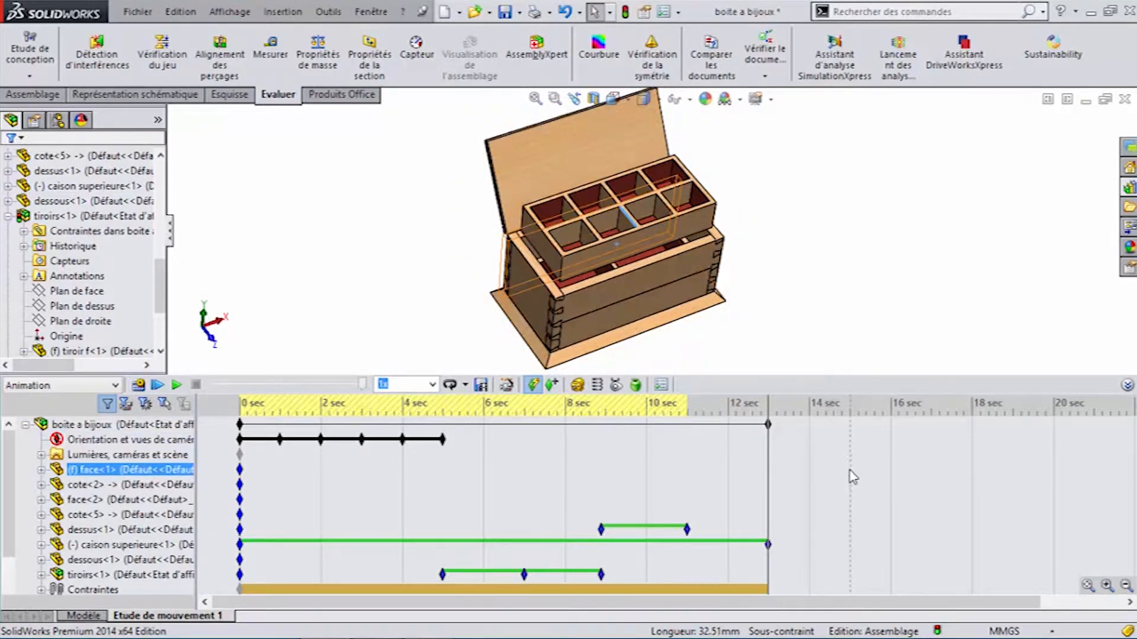
pyautogui.click(851, 477)
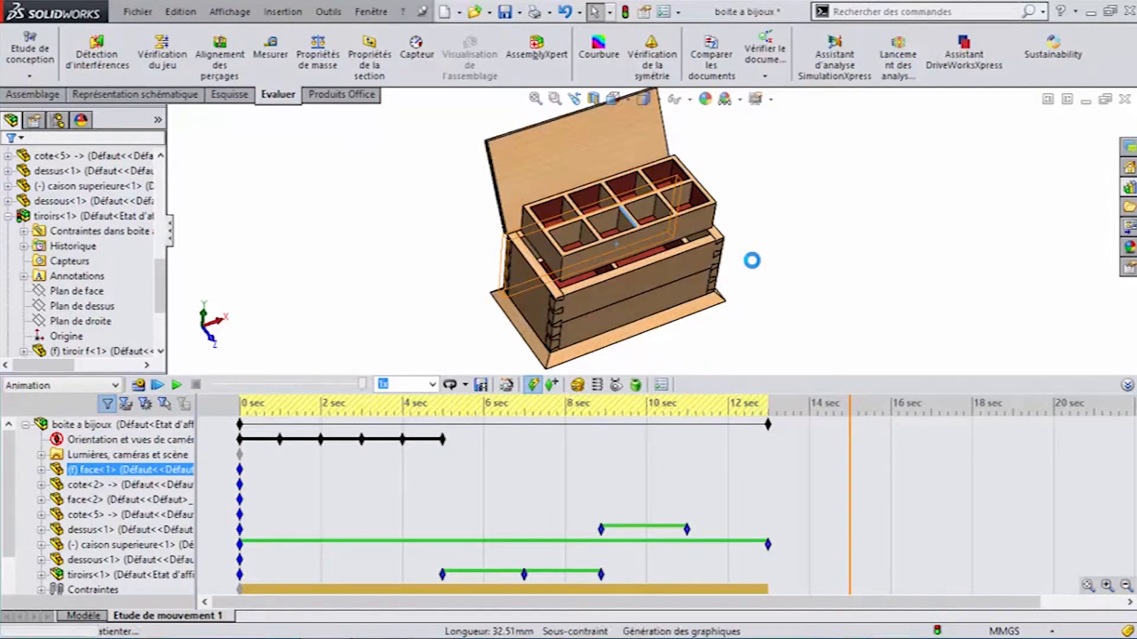
pyautogui.moveTo(657, 255); pyautogui.dragTo(656, 308)
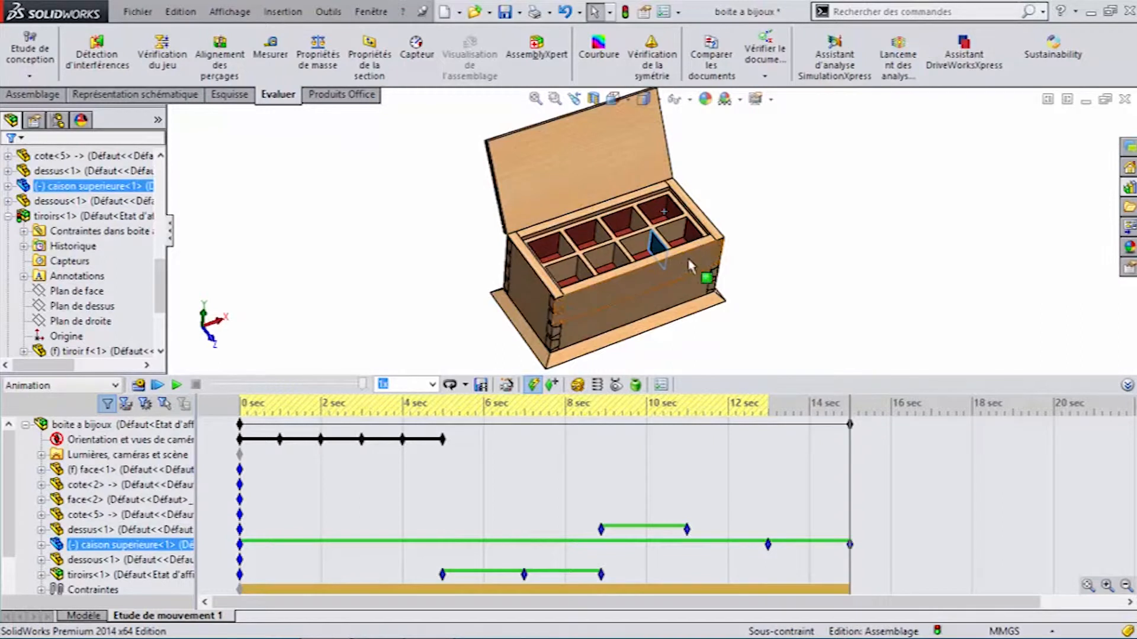
# - Close the lid at about 17 seconds and move its open-position key from 11 to 15 seconds, placing the time bar there
pyautogui.moveTo(795, 308); pyautogui.dragTo(797, 218, button='middle')
pyautogui.scroll(1, 797, 217)
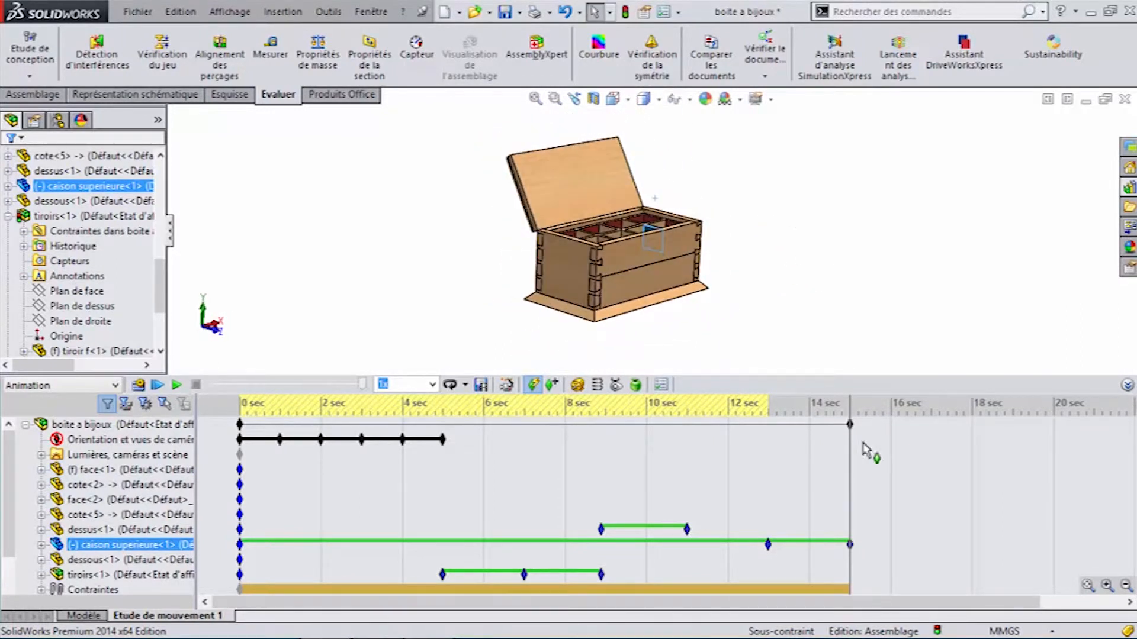
pyautogui.click(934, 479)
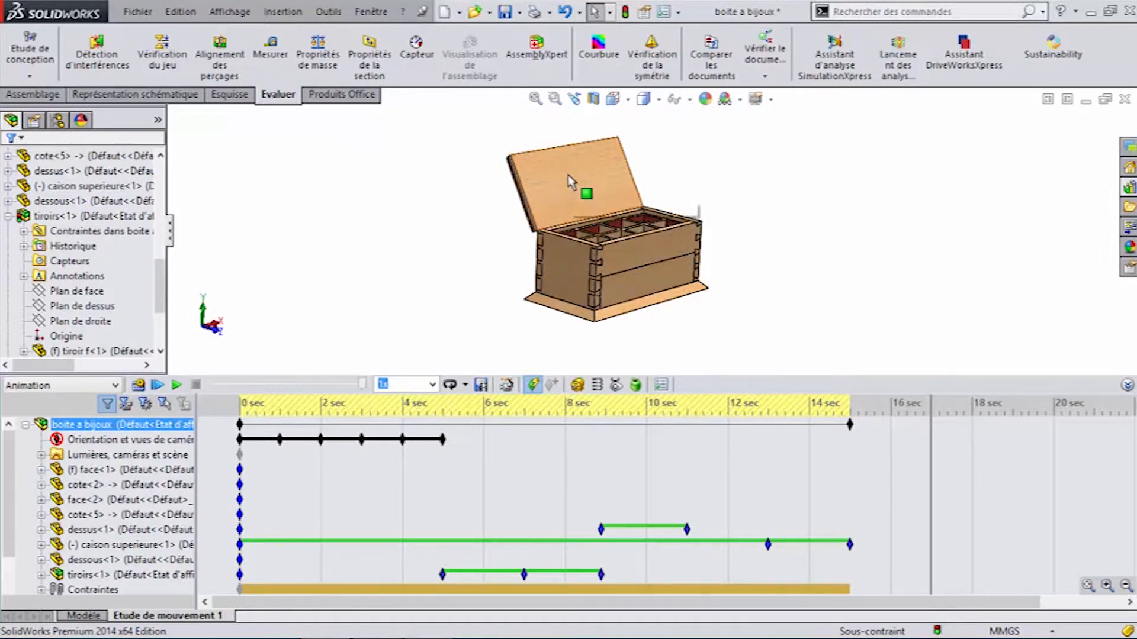
pyautogui.click(598, 190)
pyautogui.moveTo(598, 191); pyautogui.dragTo(687, 303)
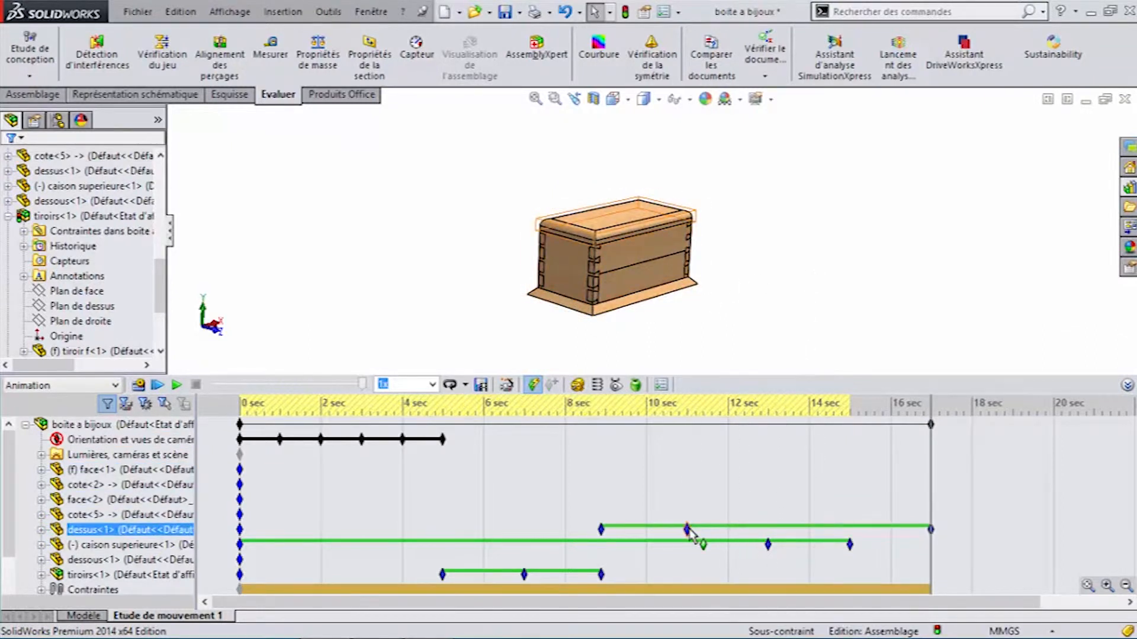
pyautogui.moveTo(792, 536); pyautogui.dragTo(856, 539)
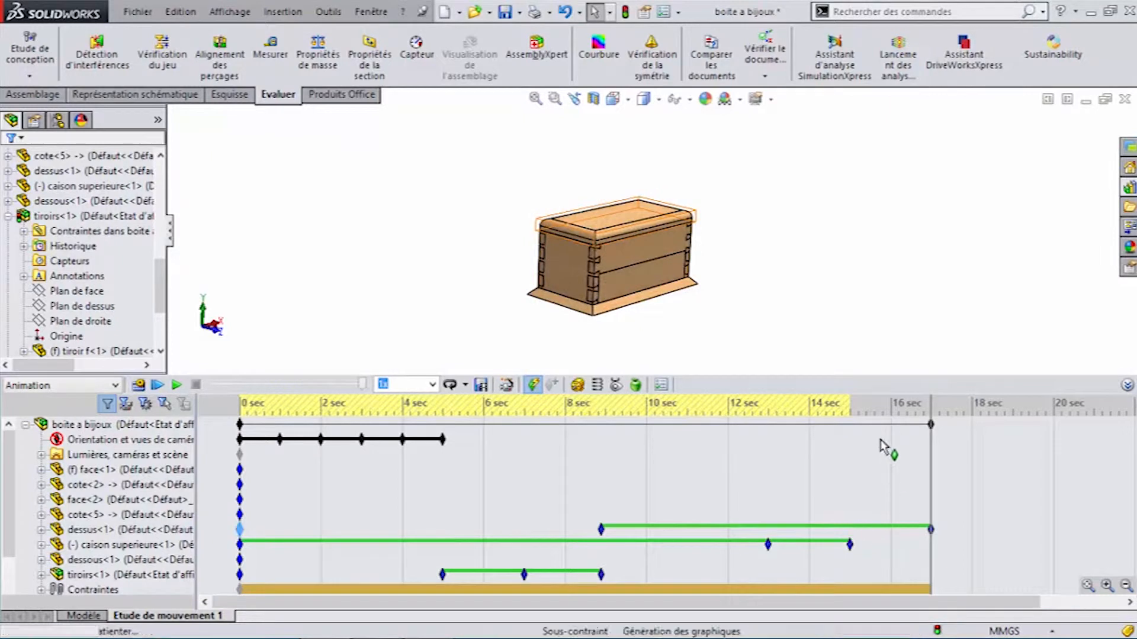
pyautogui.click(850, 461)
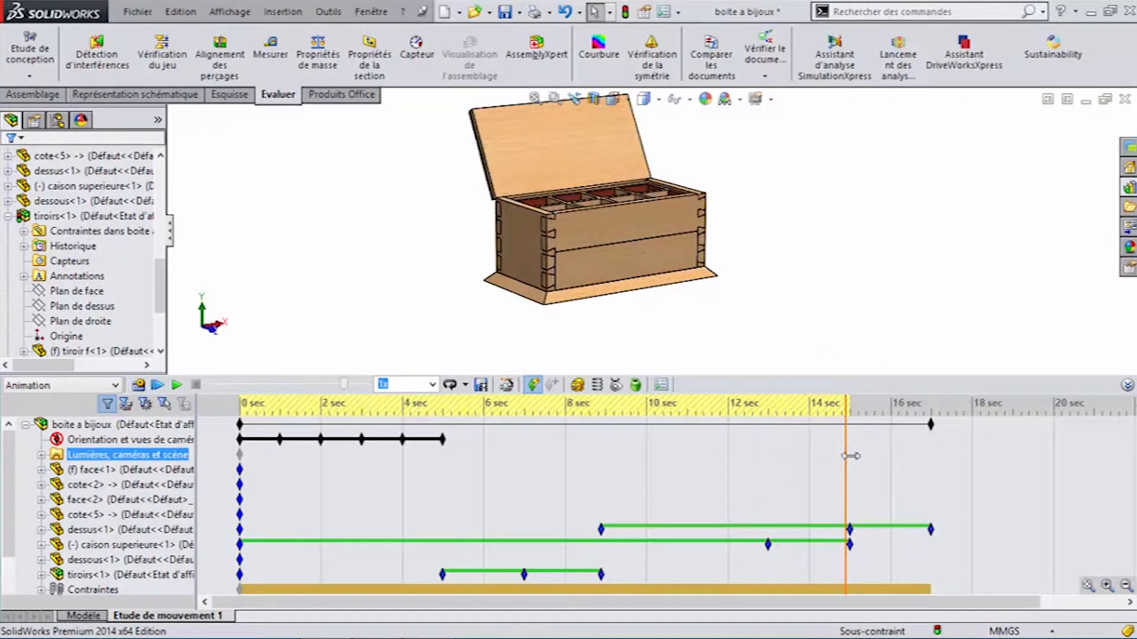
# - Scrub the animation back from 15 to about 9 seconds to check the lid and tray motion
pyautogui.click(852, 462)
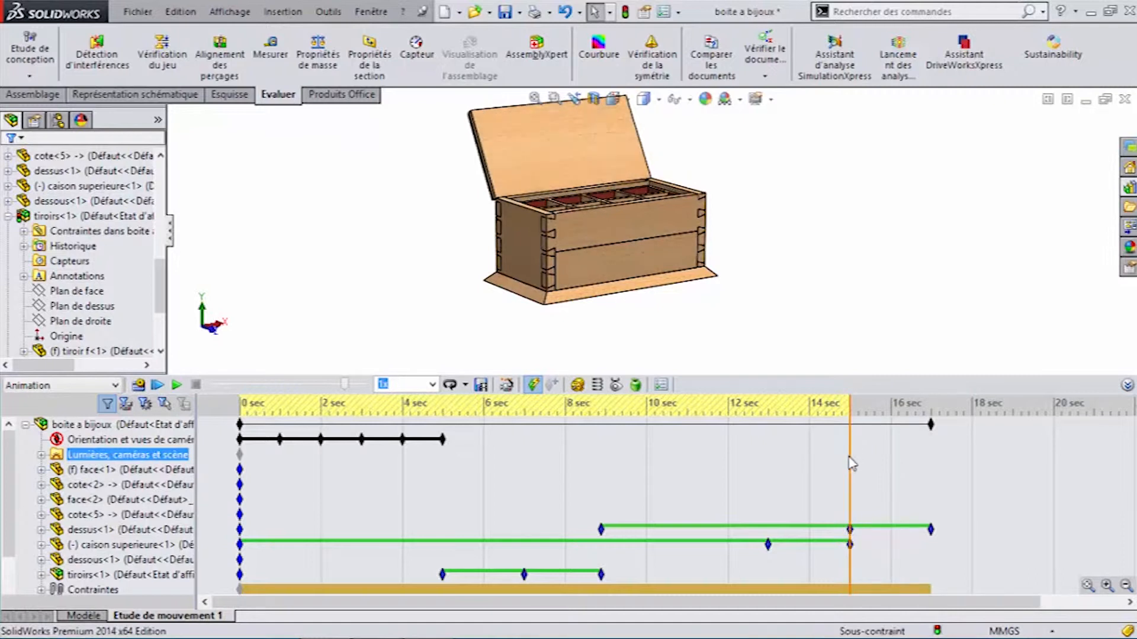
pyautogui.click(782, 472)
pyautogui.click(715, 482)
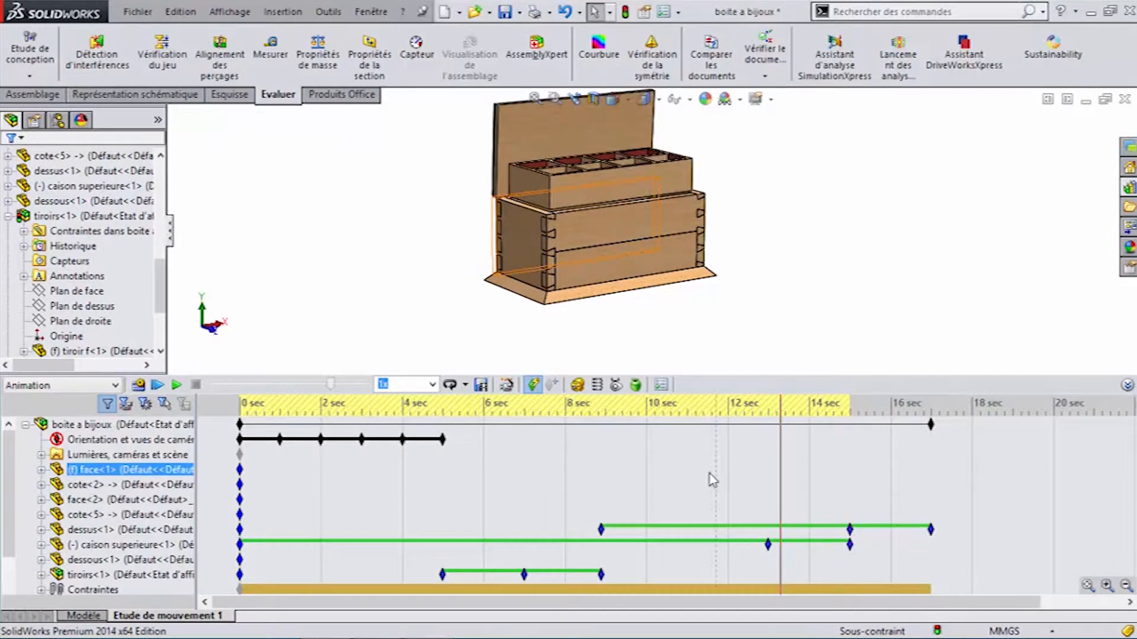
pyautogui.click(613, 482)
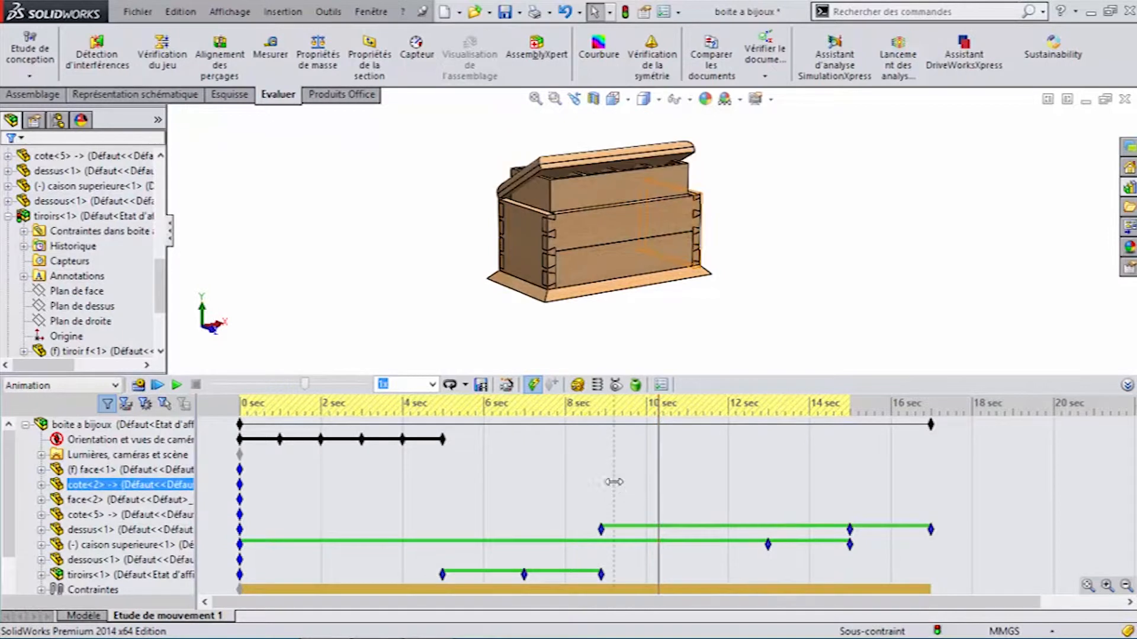
pyautogui.click(600, 487)
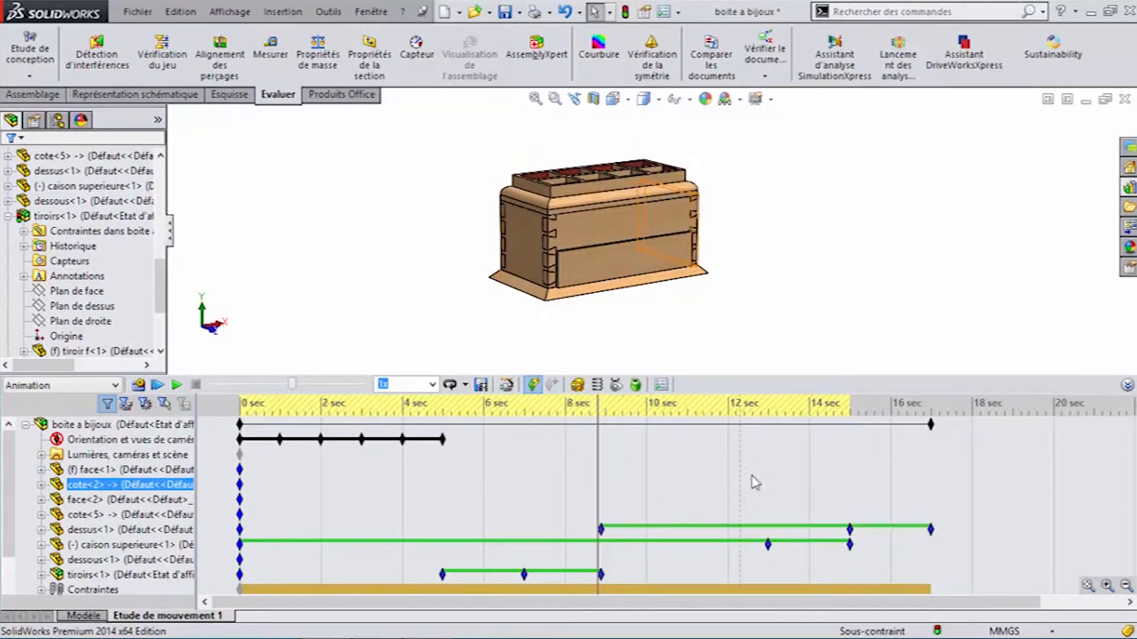
# - Move the lid's open-position key from 15 to 9 seconds and check the motion around 16 and 15 seconds
pyautogui.moveTo(849, 529); pyautogui.dragTo(602, 529)
pyautogui.click(803, 477)
pyautogui.click(886, 550)
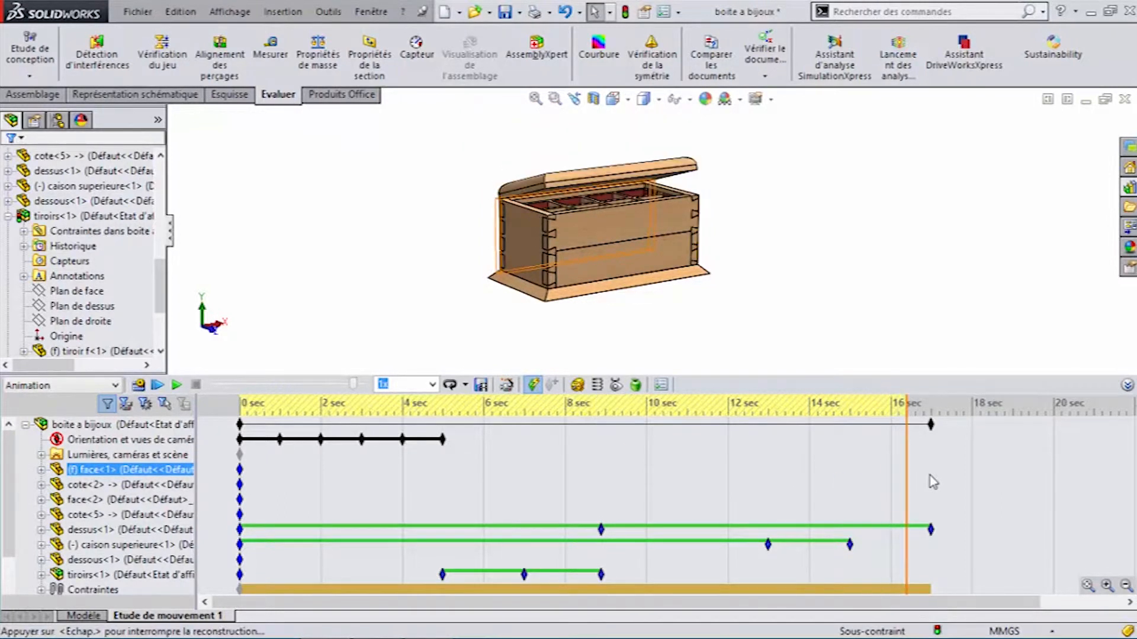
pyautogui.click(851, 503)
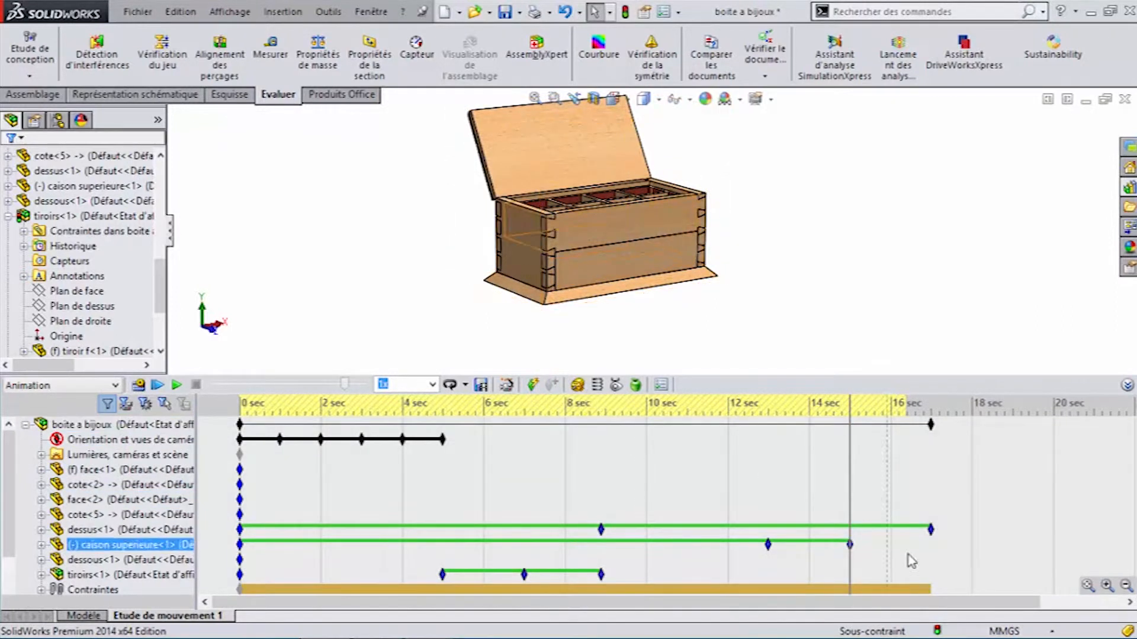
# - Move the lid's open-position key from 9 to 15 seconds
pyautogui.click(847, 528)
pyautogui.click(839, 529)
pyautogui.click(850, 529)
pyautogui.click(600, 529)
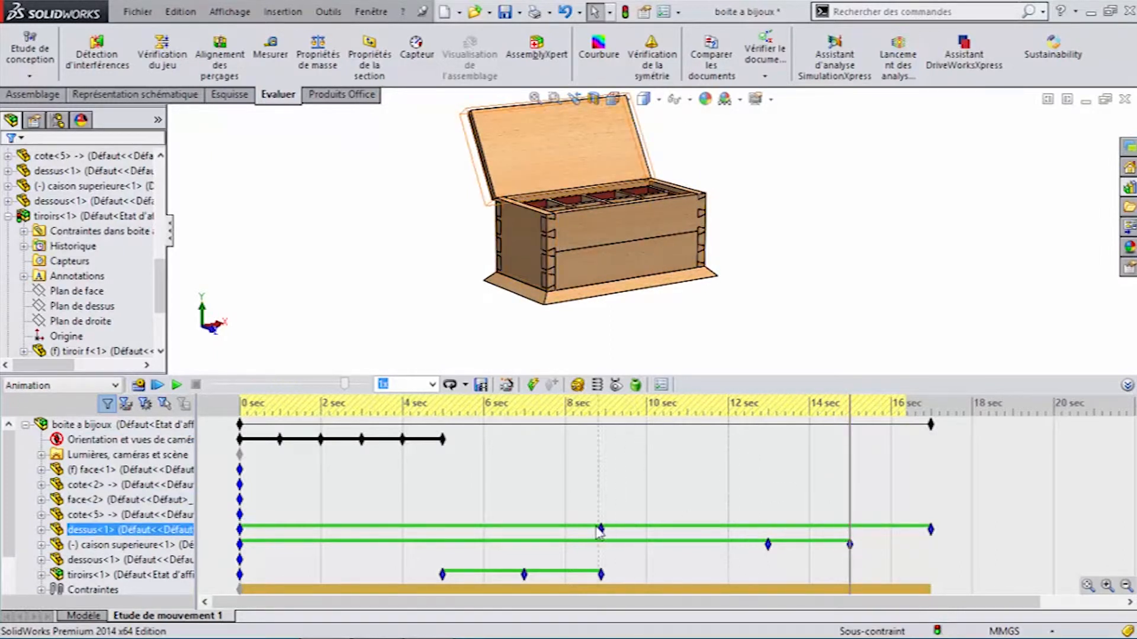
pyautogui.moveTo(602, 529); pyautogui.dragTo(749, 538)
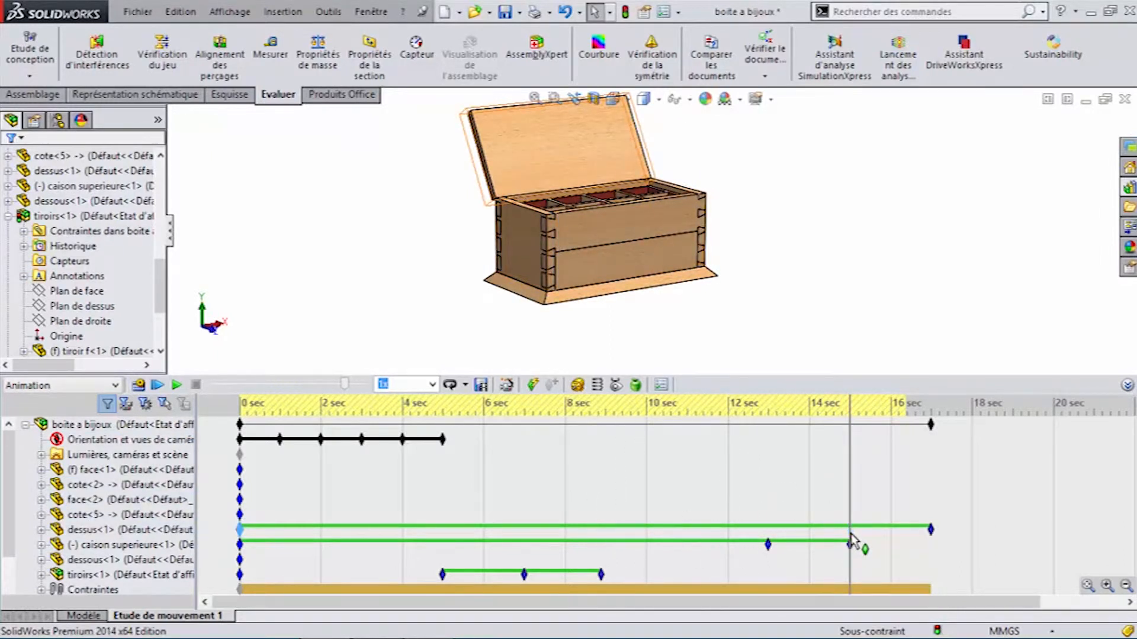
pyautogui.moveTo(850, 540); pyautogui.dragTo(855, 540)
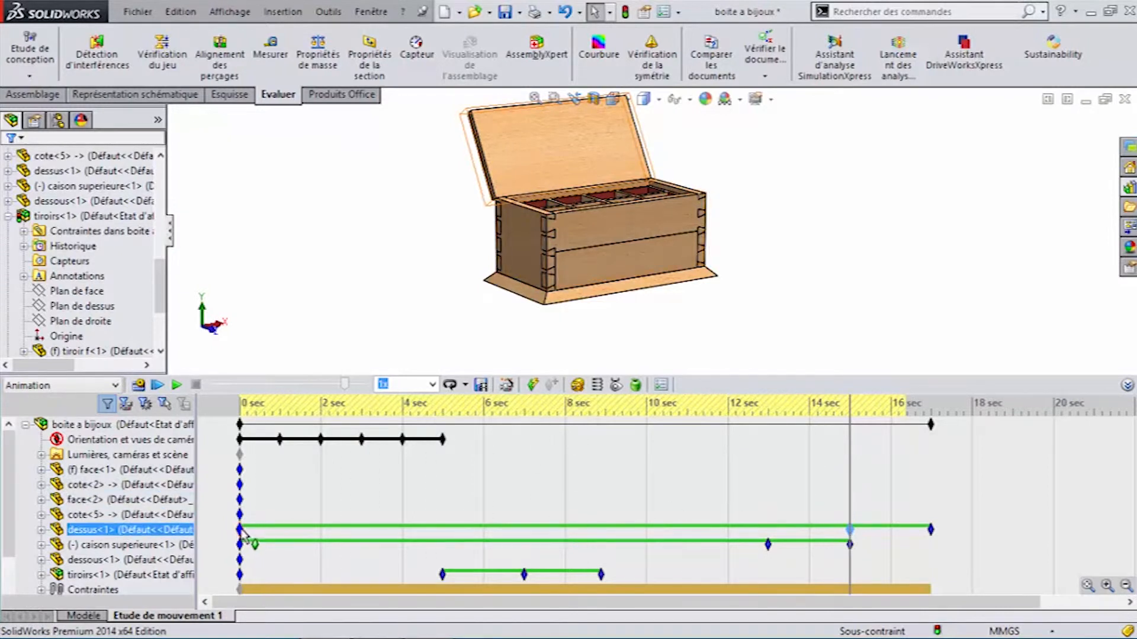
# - Copy the lid's start key from 0 to 13 seconds and scrub the time bar back to about 10 seconds
pyautogui.moveTo(243, 529); pyautogui.dragTo(574, 533)
pyautogui.moveTo(768, 529); pyautogui.dragTo(768, 529)
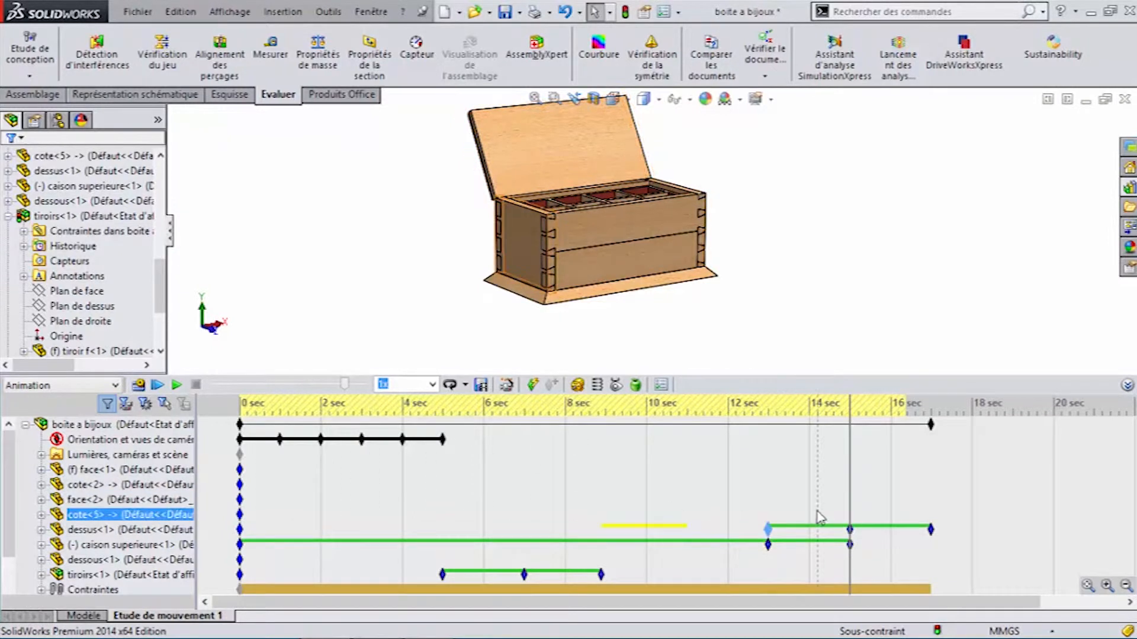
pyautogui.click(768, 471)
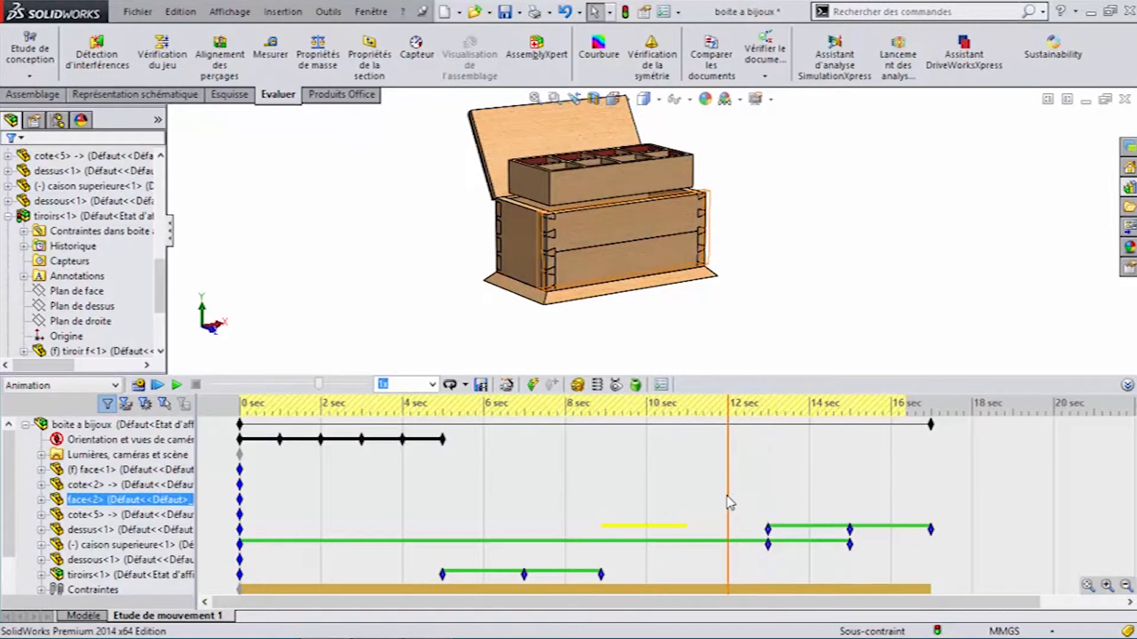
pyautogui.click(687, 502)
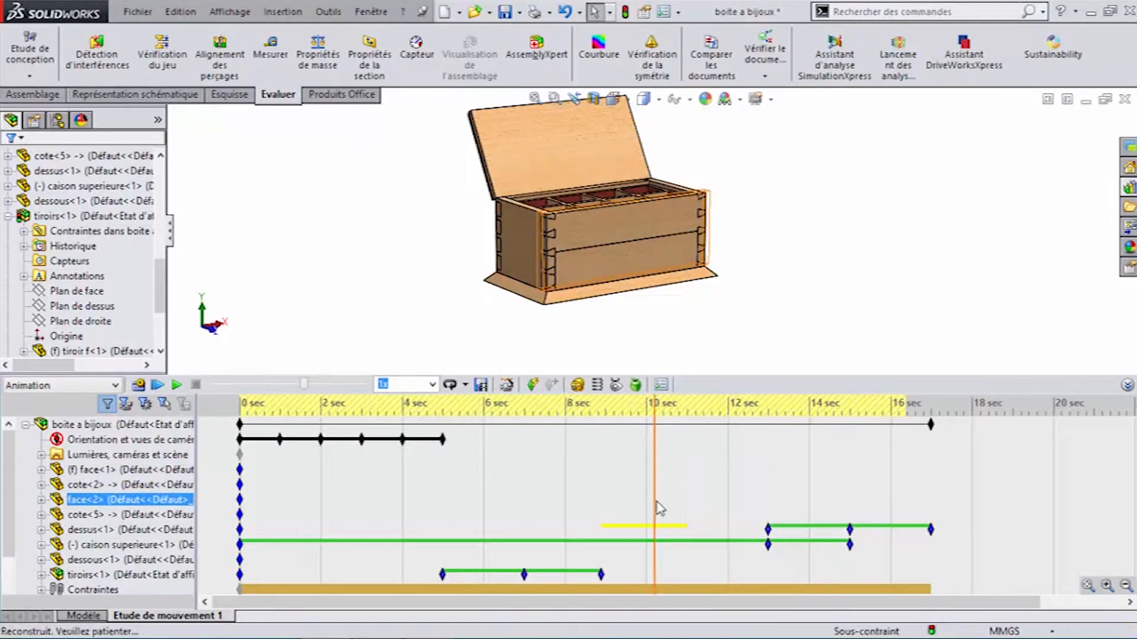
pyautogui.click(658, 503)
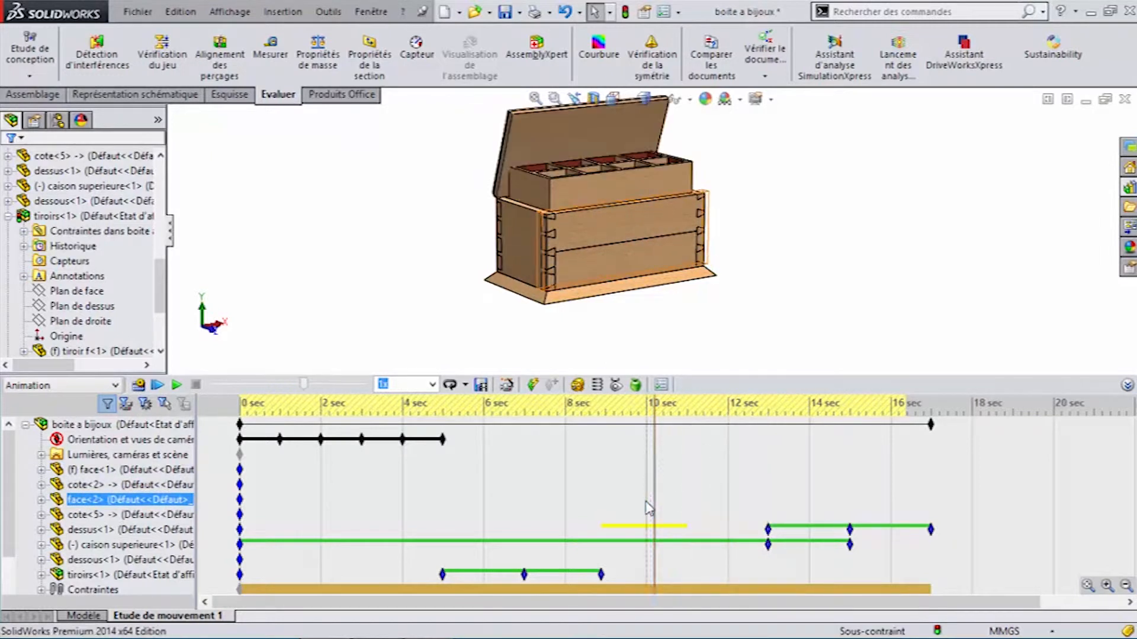
# - Move the lid's closed-position key from 13 to 10 seconds and recalculate the motion study
pyautogui.moveTo(768, 529); pyautogui.dragTo(704, 532)
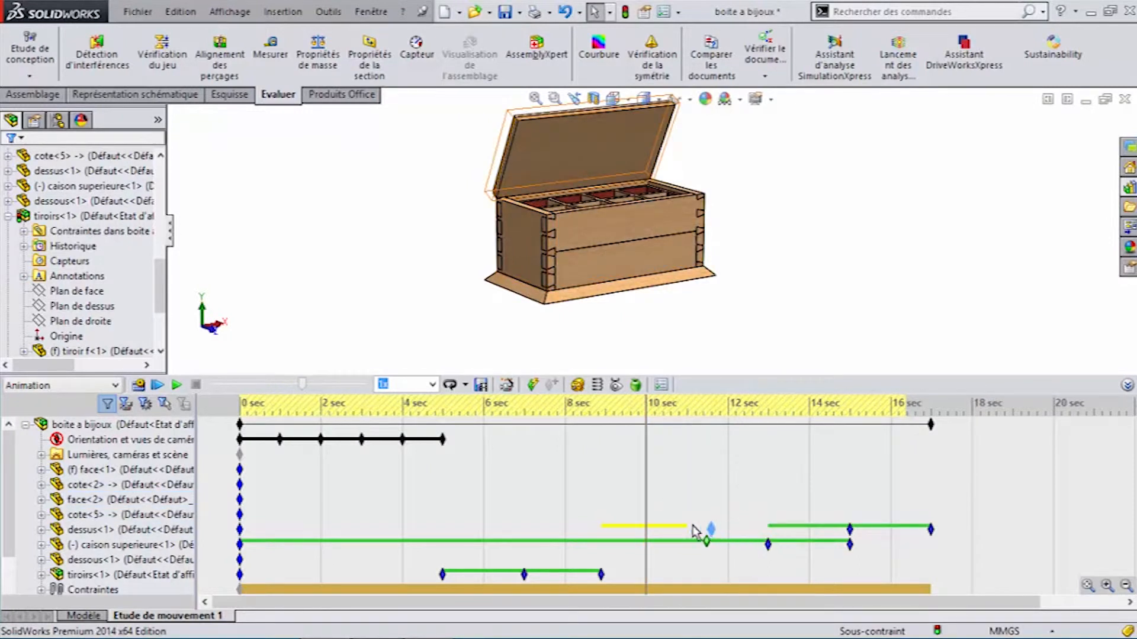
pyautogui.moveTo(651, 527); pyautogui.dragTo(647, 528)
pyautogui.click(745, 305)
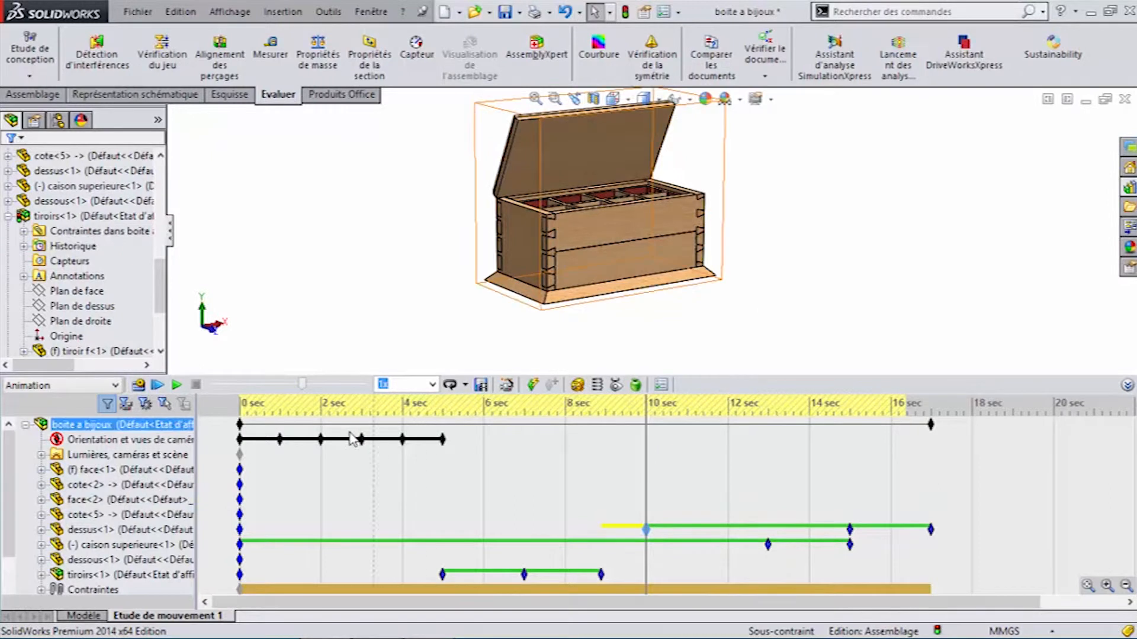
pyautogui.click(136, 351)
pyautogui.click(140, 386)
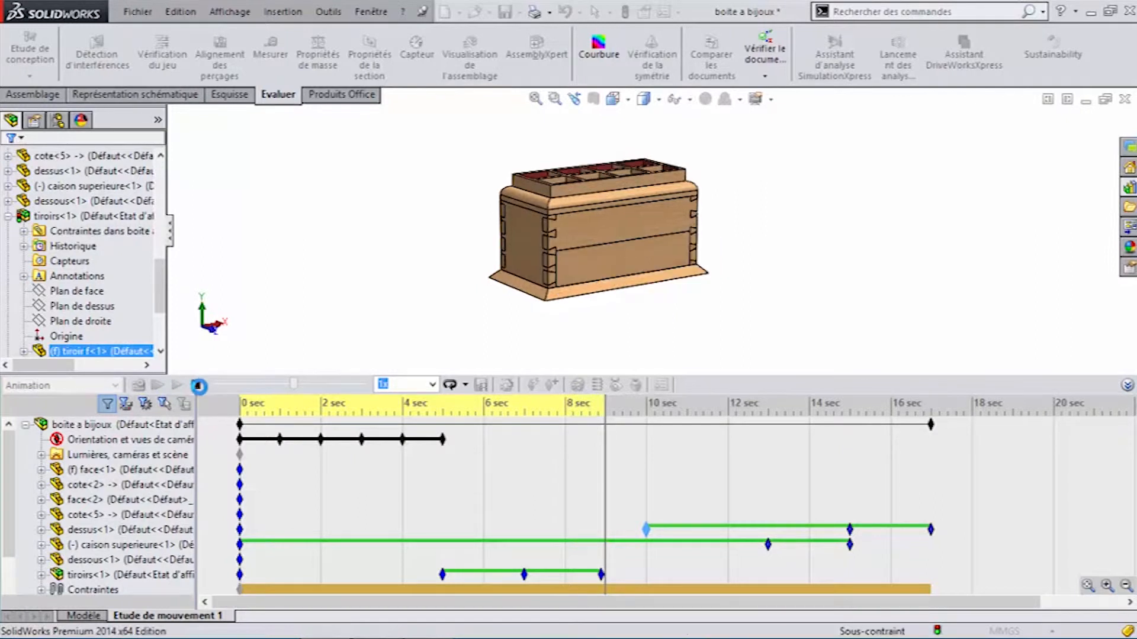
# - Copy the tray's start key from 0 to about 9 seconds and recalculate the motion study
pyautogui.keyDown('ctrl'); pyautogui.moveTo(241, 547); pyautogui.dragTo(403, 561); pyautogui.keyUp('ctrl')
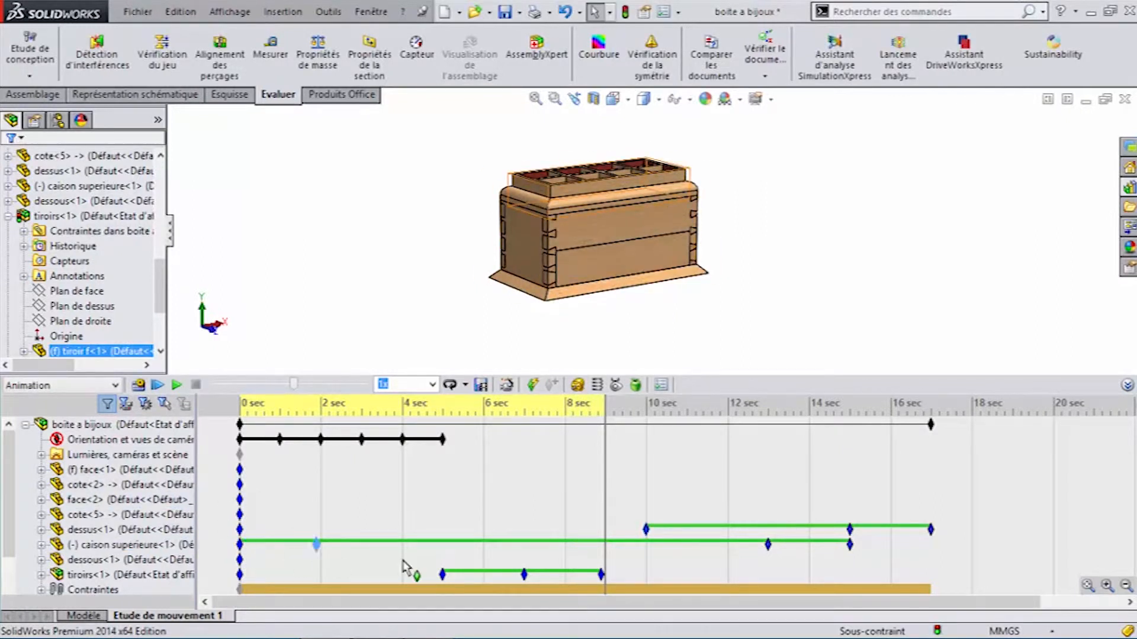
pyautogui.keyDown('ctrl'); pyautogui.moveTo(607, 567); pyautogui.dragTo(605, 565); pyautogui.keyUp('ctrl')
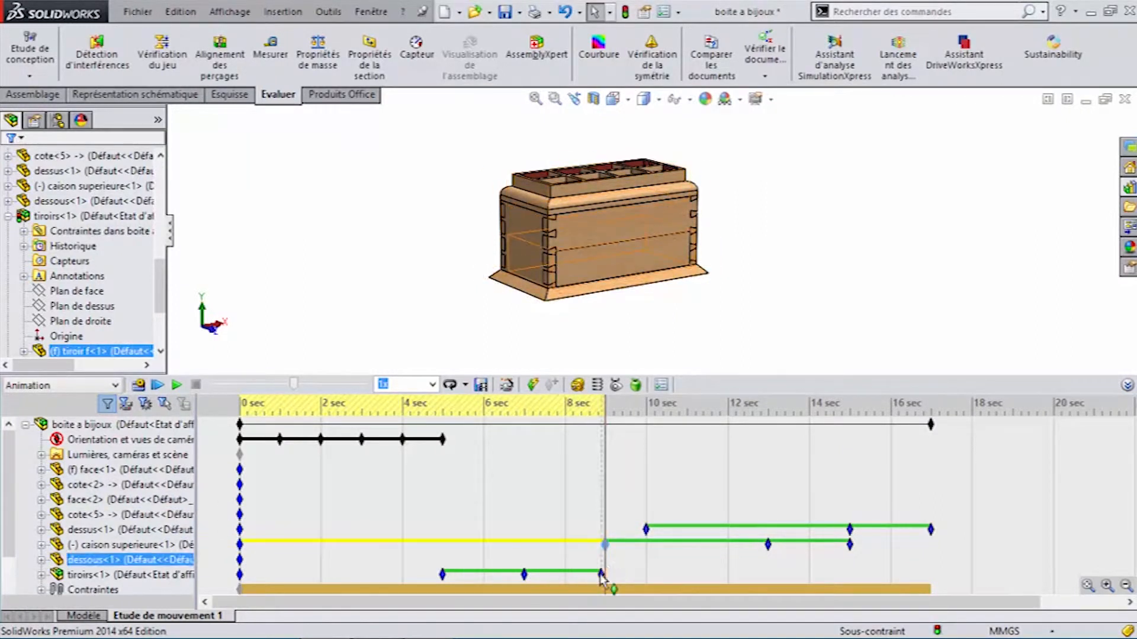
pyautogui.click(147, 386)
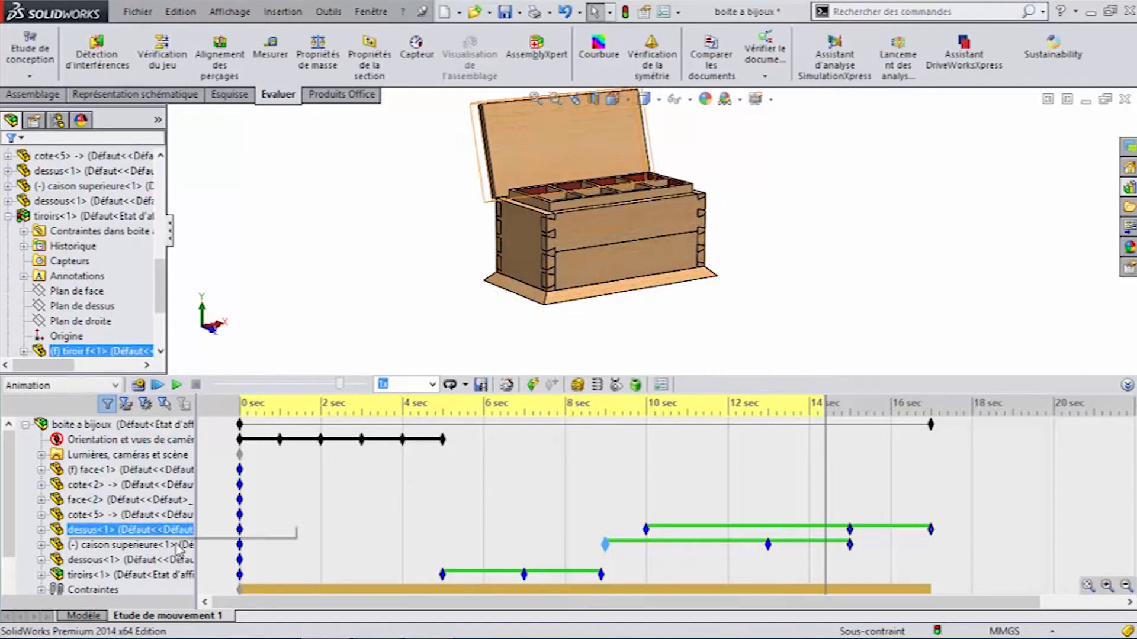
# - Shift the tray's lowered-position key to 12 seconds and its raised-position key to about 13.6 seconds
pyautogui.click(604, 543)
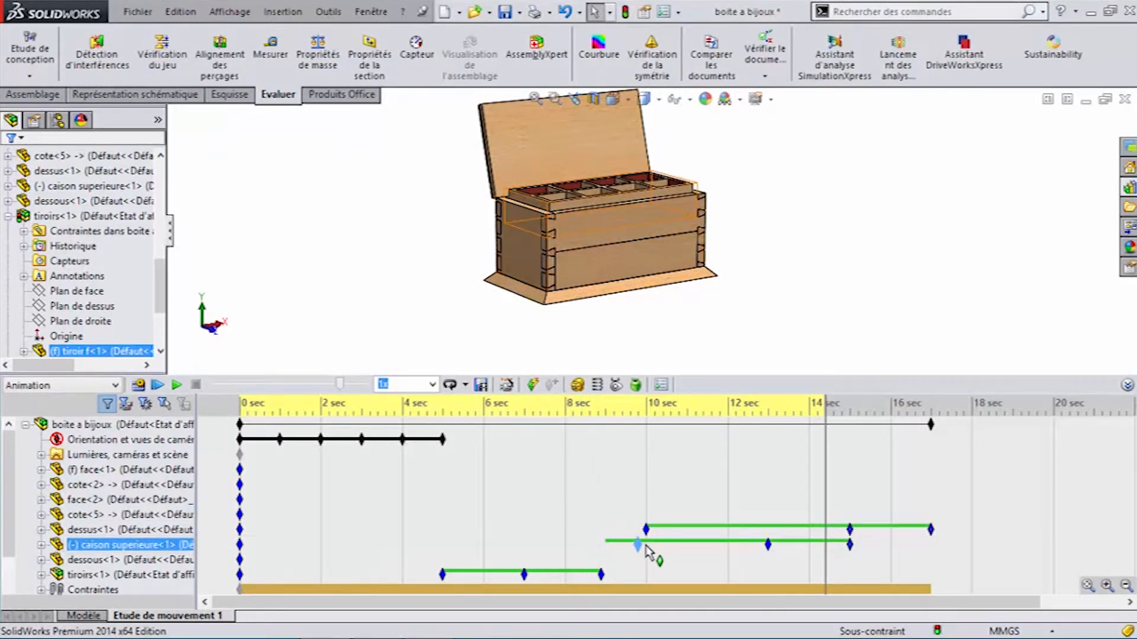
pyautogui.click(727, 543)
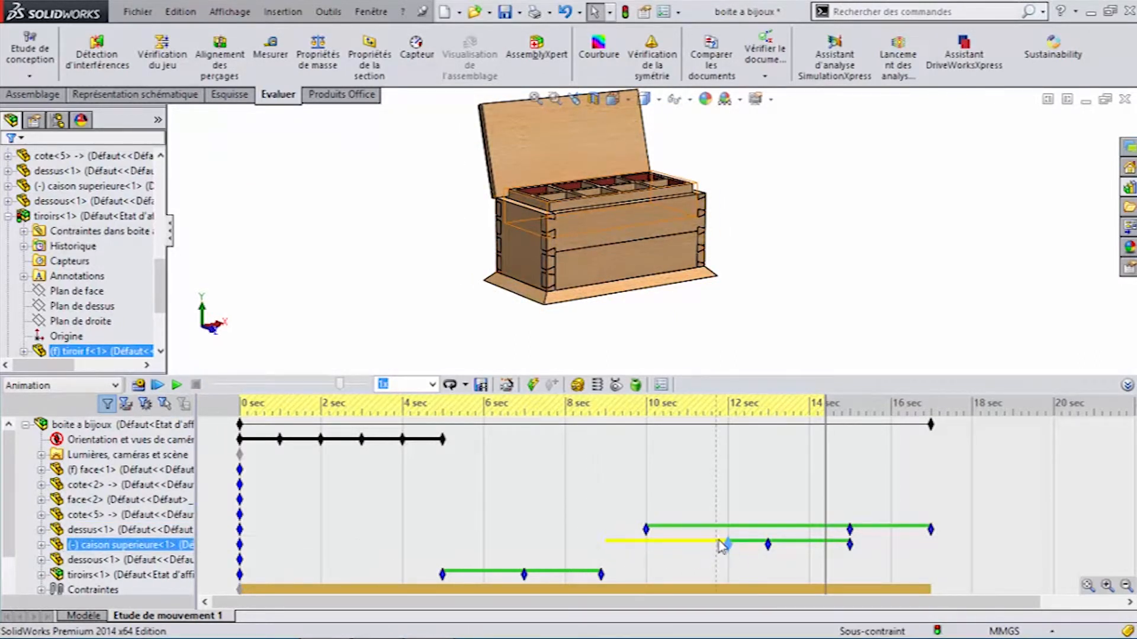
pyautogui.moveTo(779, 545); pyautogui.dragTo(793, 544)
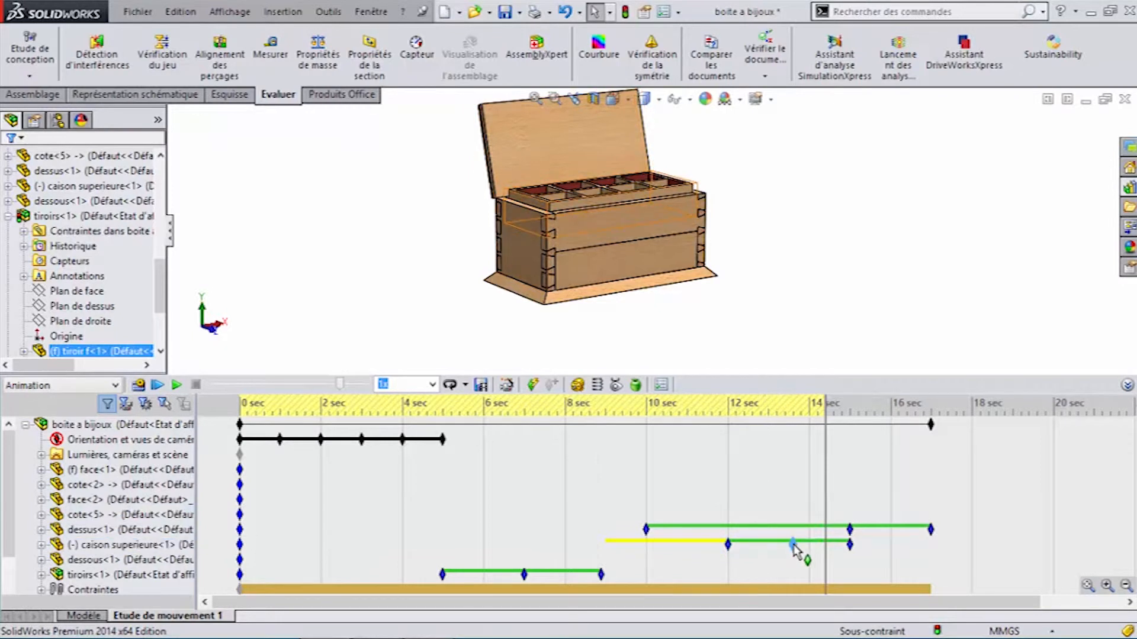
pyautogui.click(791, 562)
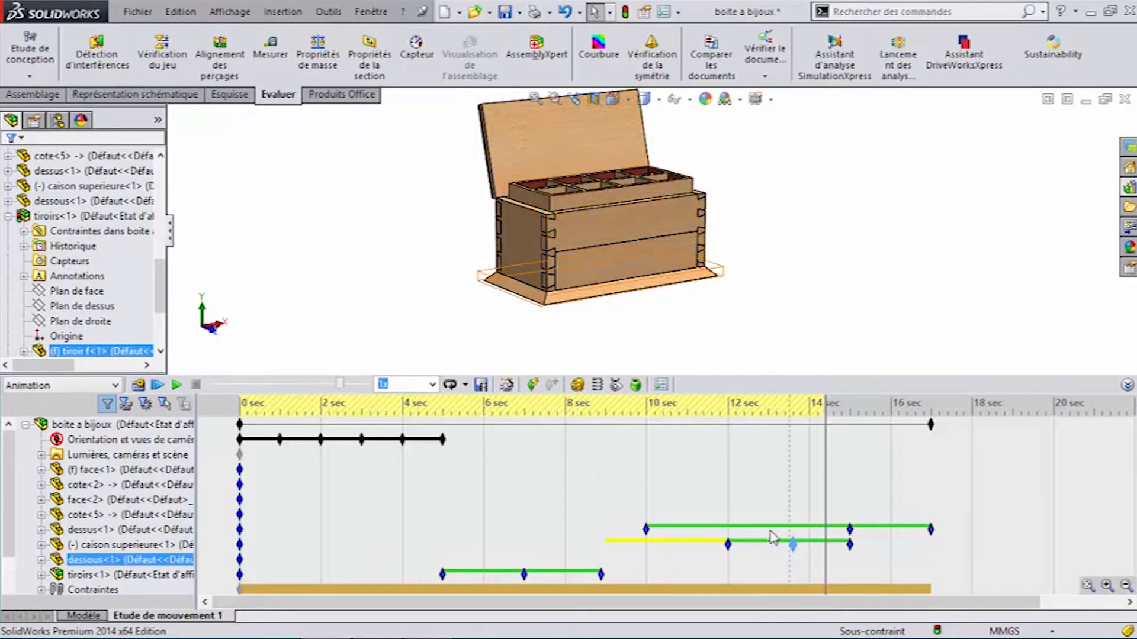
# - Play the animation, stop it, and scrub the time bar back to about 12 seconds
pyautogui.click(175, 385)
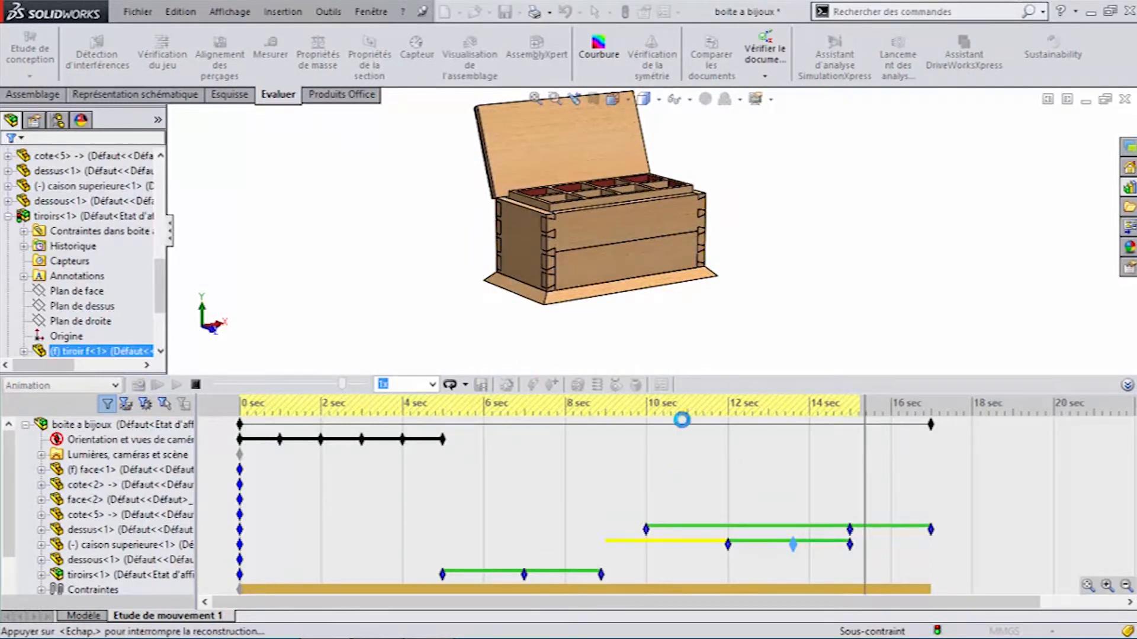
pyautogui.click(197, 384)
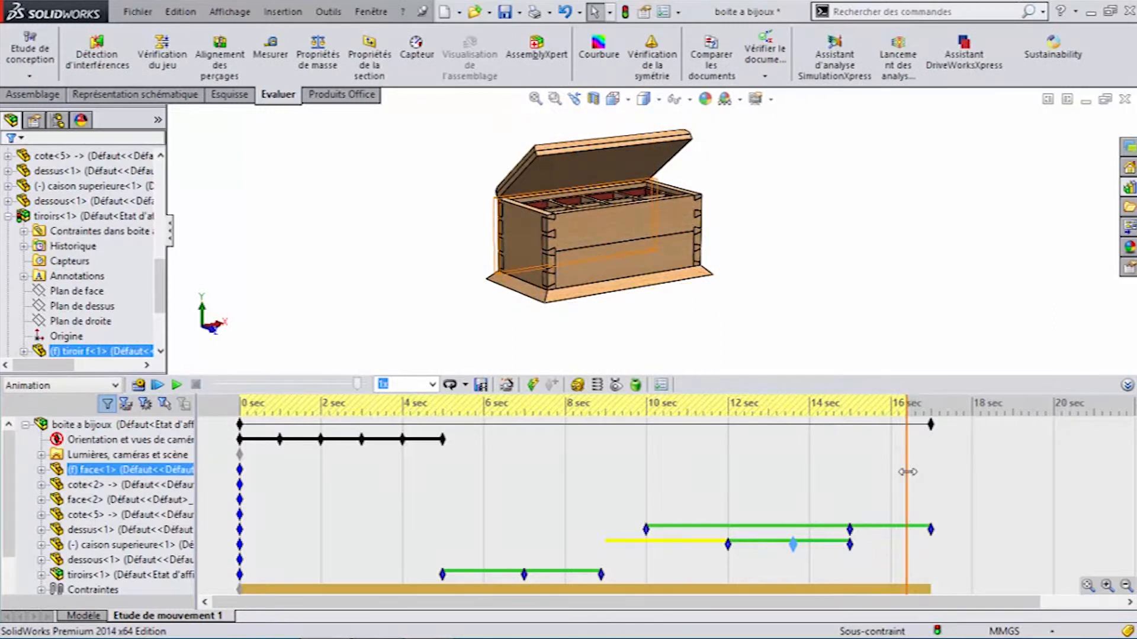
pyautogui.moveTo(893, 472); pyautogui.dragTo(726, 486)
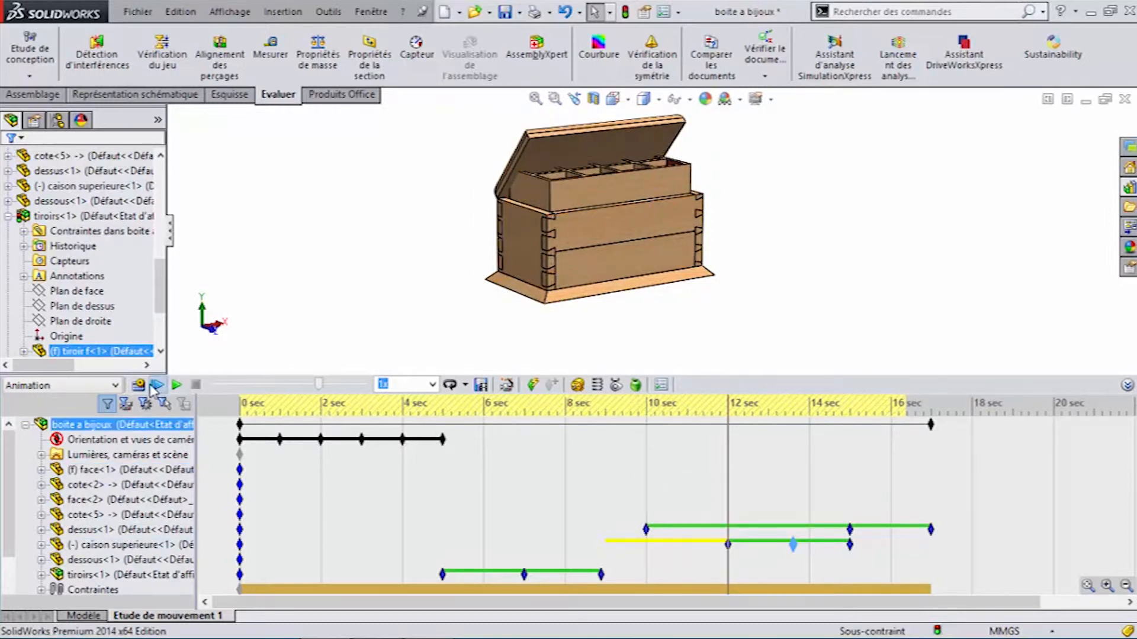
# - Recalculate the motion study, interrupt it, and scrub the time bar through the drawer, lid and tray motion to about 17 seconds
pyautogui.click(140, 385)
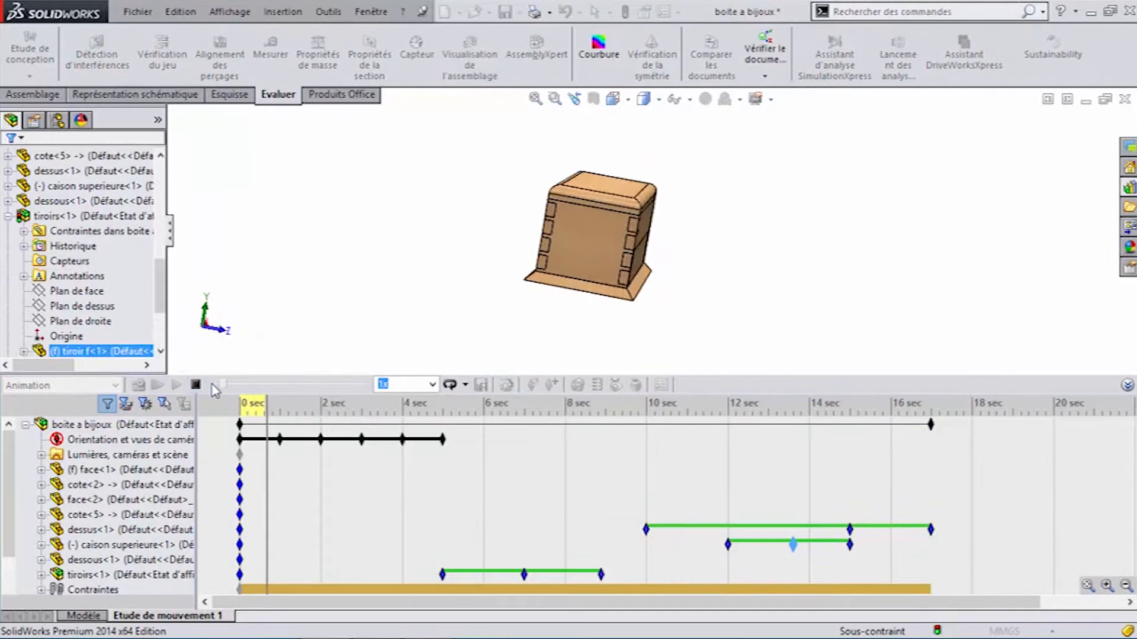
pyautogui.click(200, 385)
pyautogui.moveTo(292, 474); pyautogui.dragTo(653, 507)
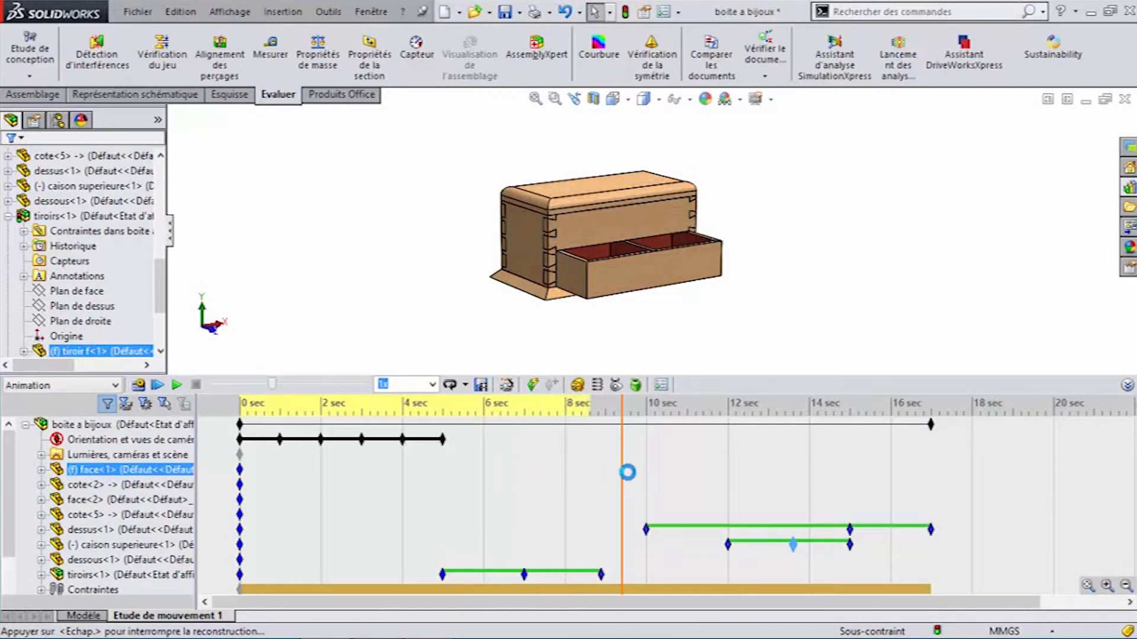
pyautogui.moveTo(623, 474); pyautogui.dragTo(948, 507)
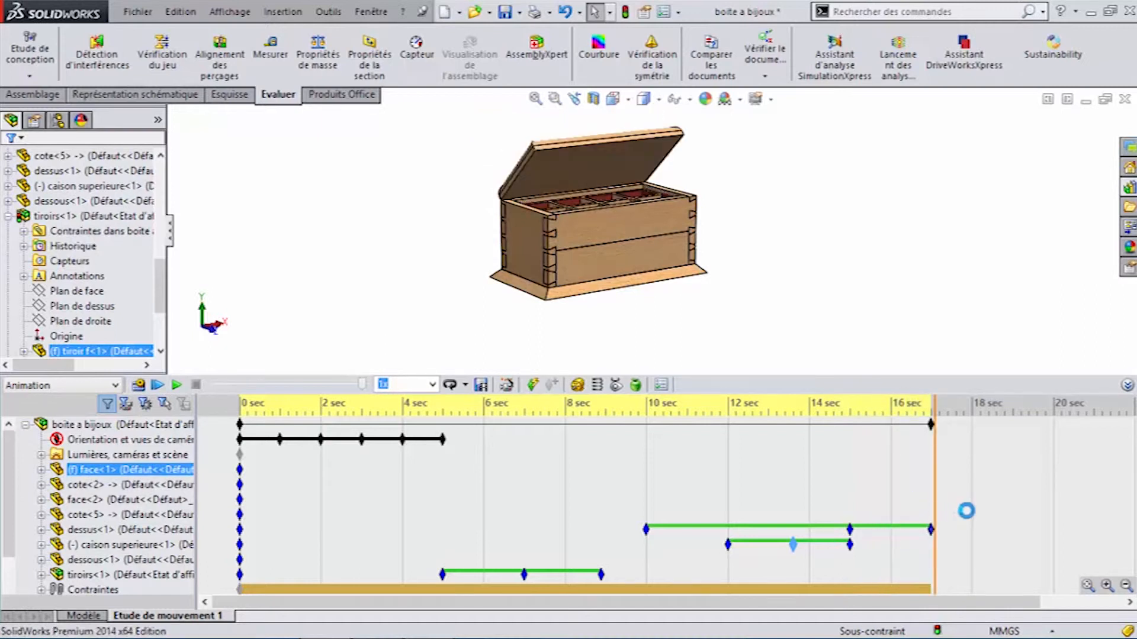
# - Play the animation from the start, stop it during the rotation, and place the time bar at 17 seconds
pyautogui.click(177, 386)
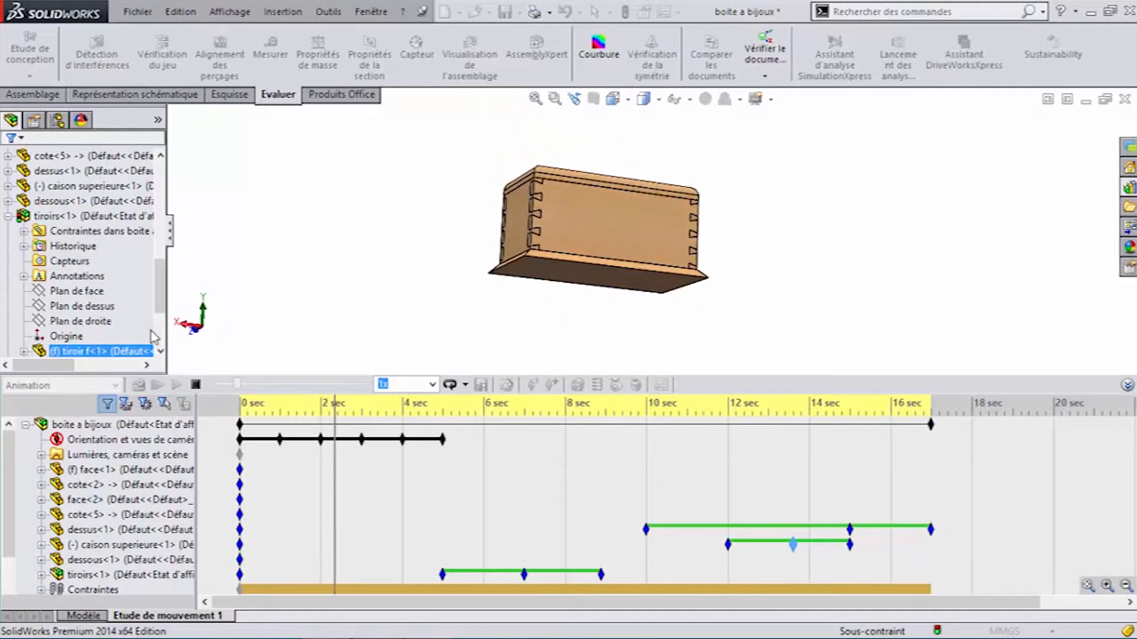
pyautogui.click(196, 385)
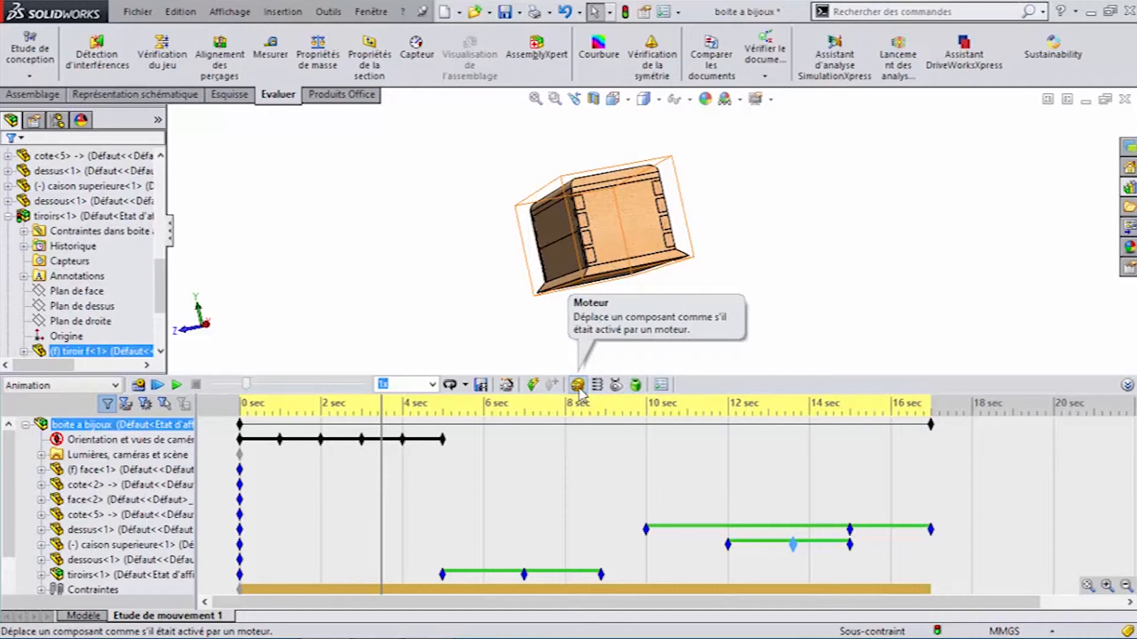
pyautogui.click(694, 456)
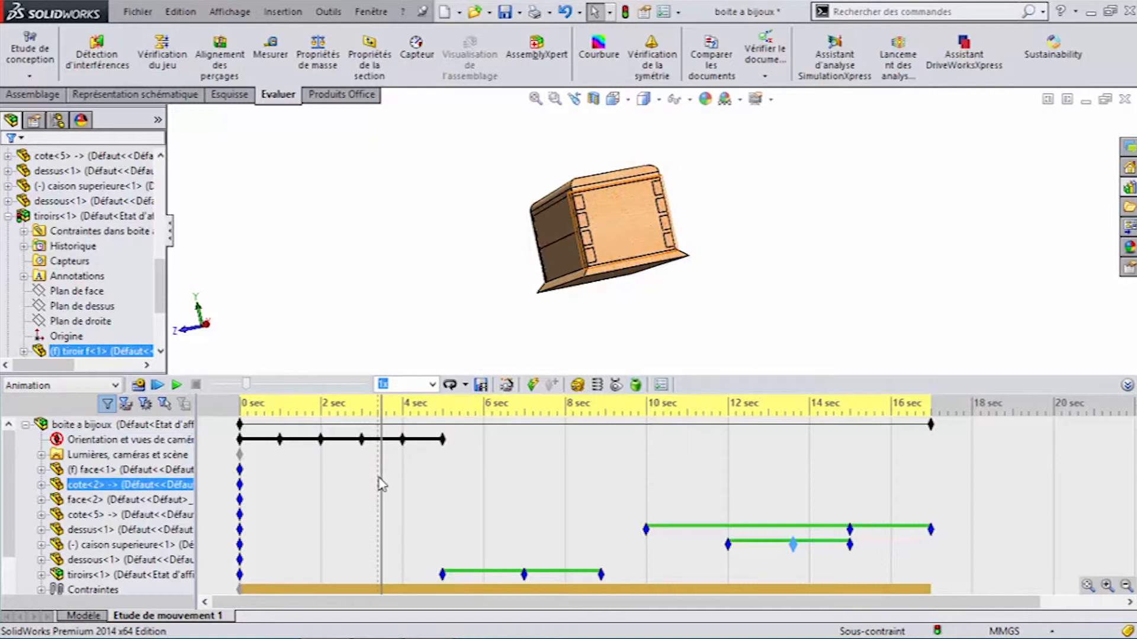
pyautogui.moveTo(381, 472); pyautogui.dragTo(931, 499)
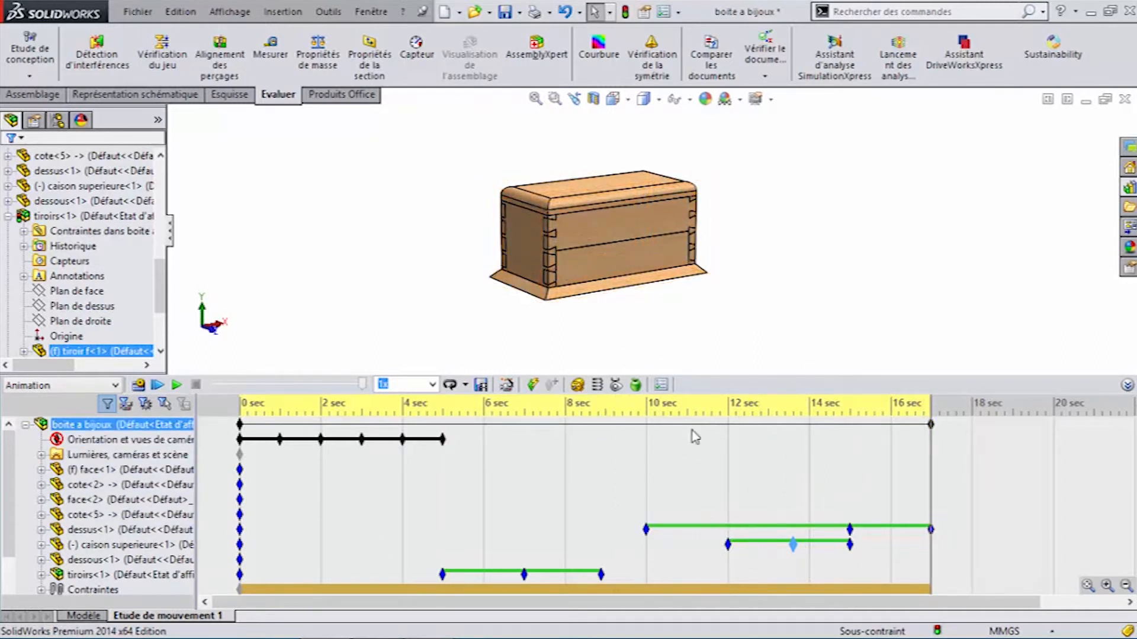
# - Save the entire animation as the AVI file boite a bijoux from the SolidWorks screen at 7.5 frames per second, recalculating it first
pyautogui.click(482, 386)
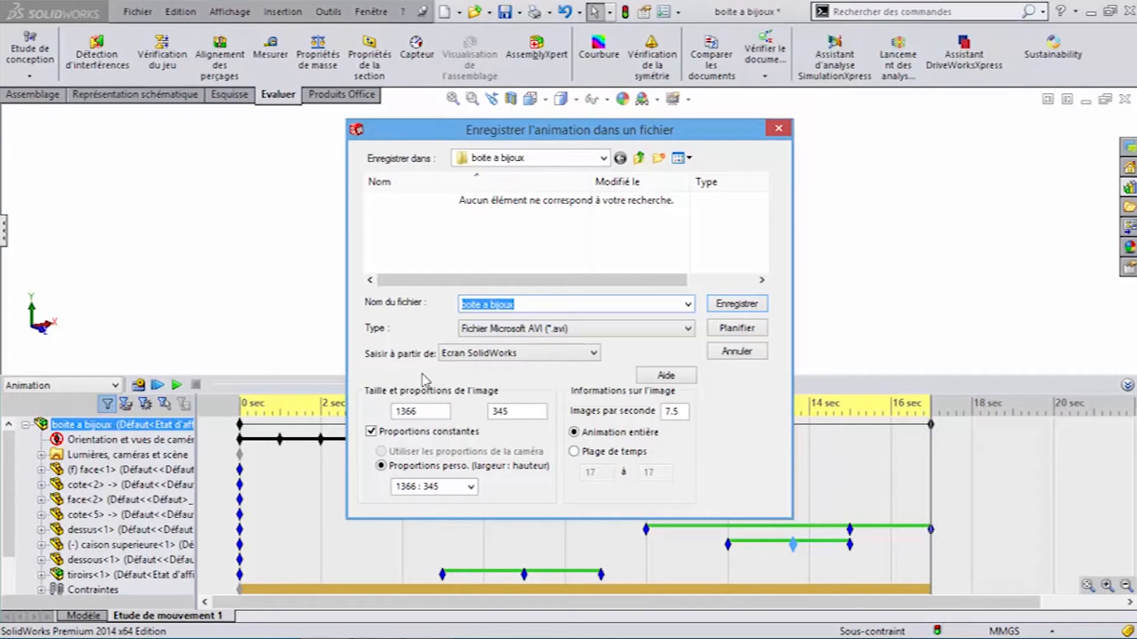
pyautogui.click(529, 354)
pyautogui.click(529, 354)
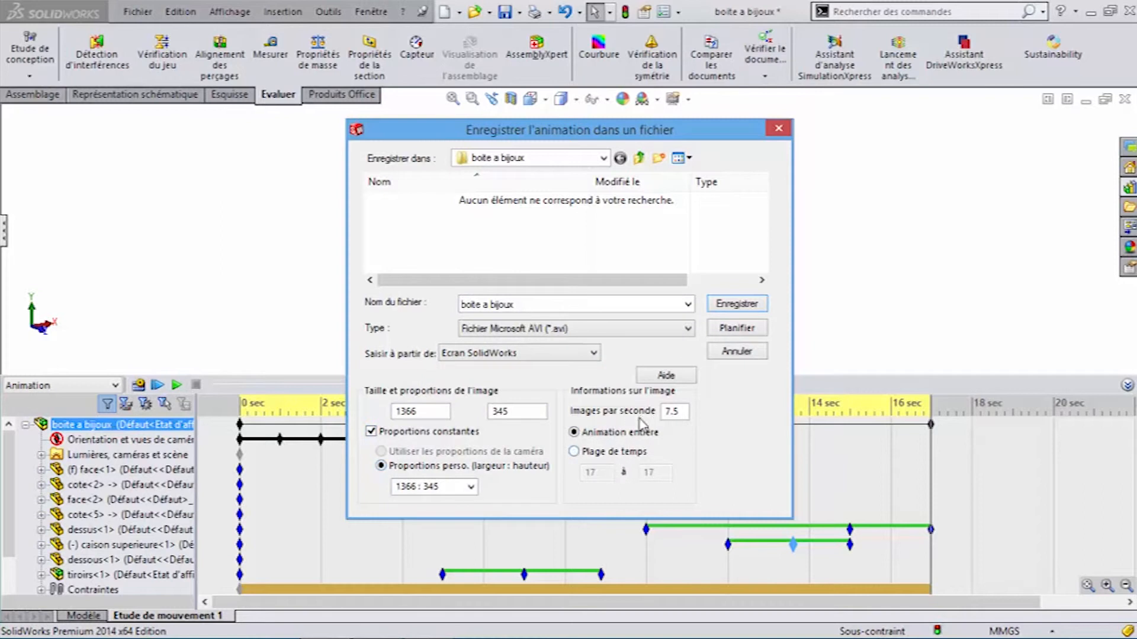
pyautogui.click(724, 309)
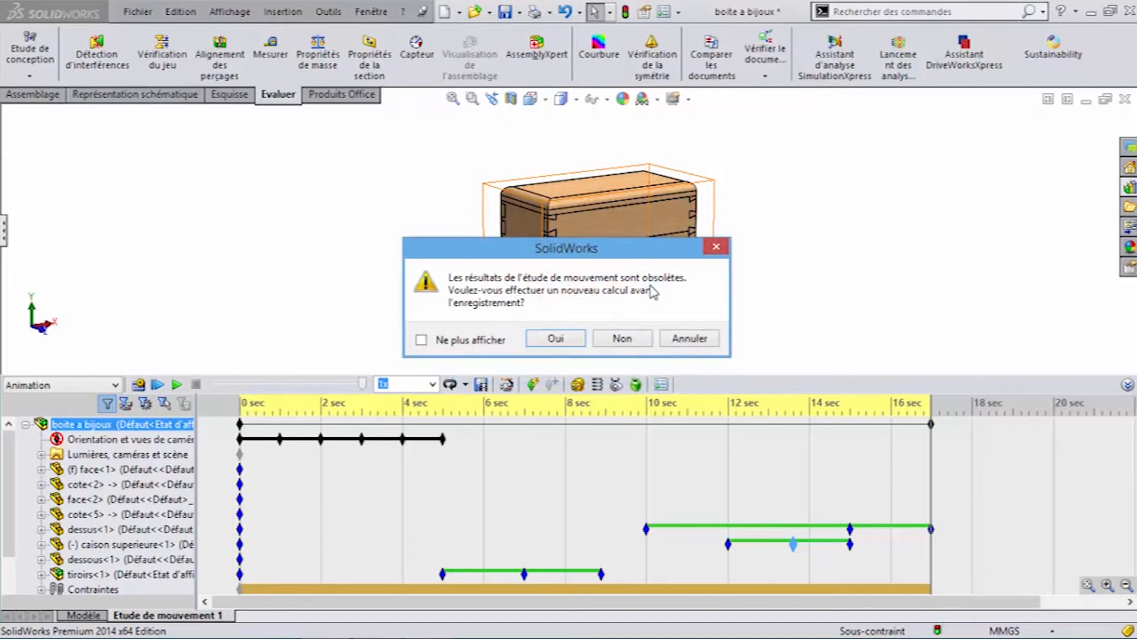
pyautogui.click(551, 341)
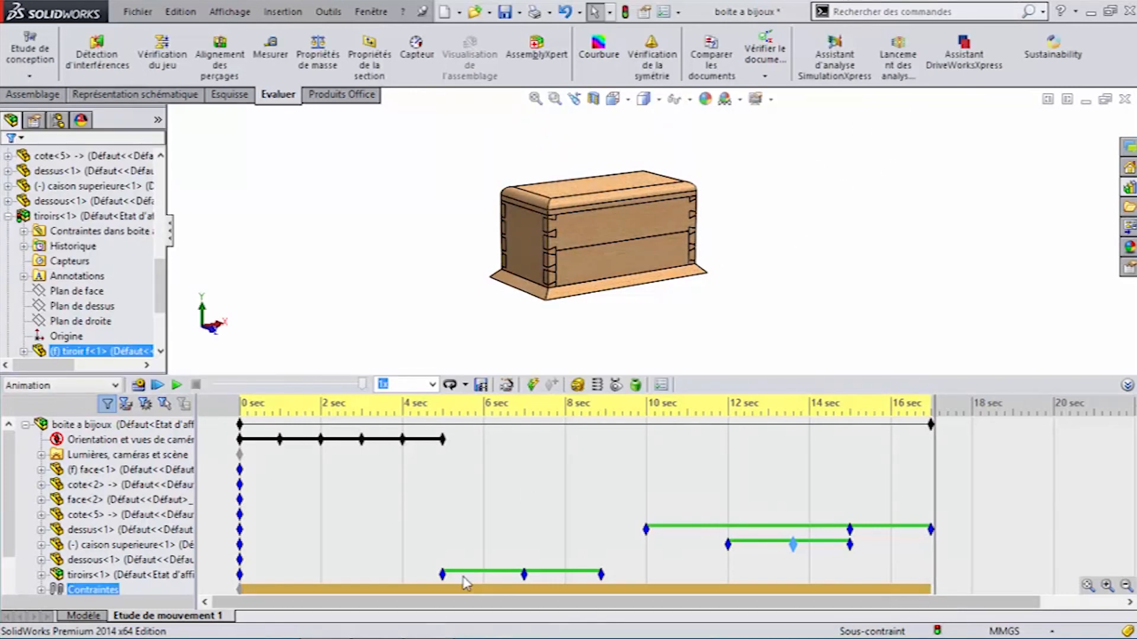
# - Switch to File Explorer and select the exported boite a bijoux video in the boite a bijoux folder on removable drive G:
pyautogui.click(130, 574)
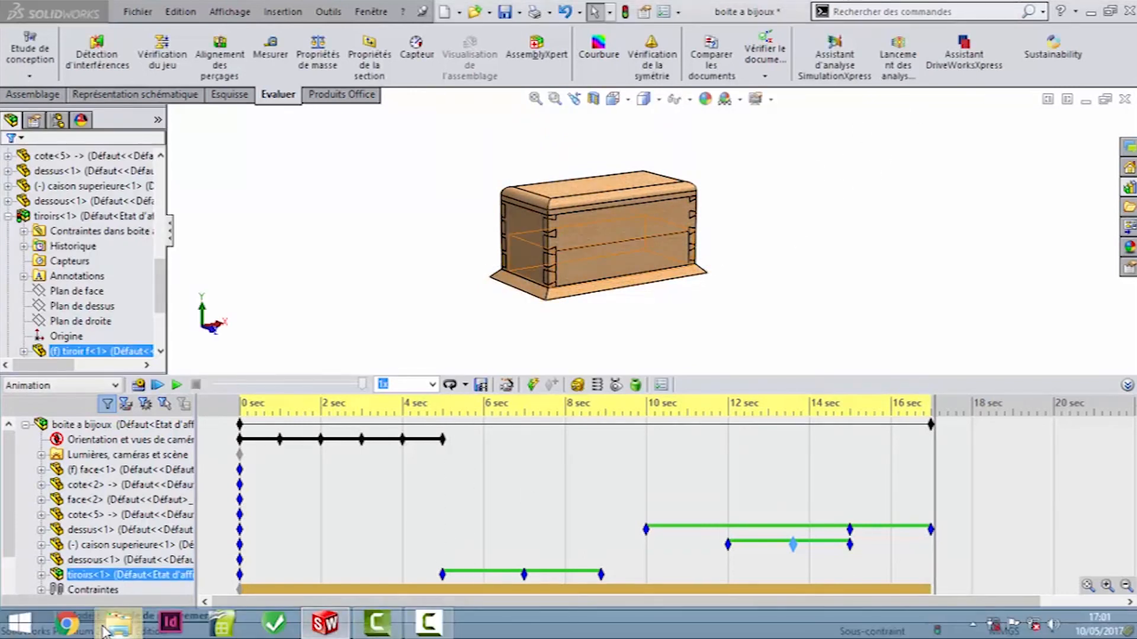
pyautogui.click(118, 623)
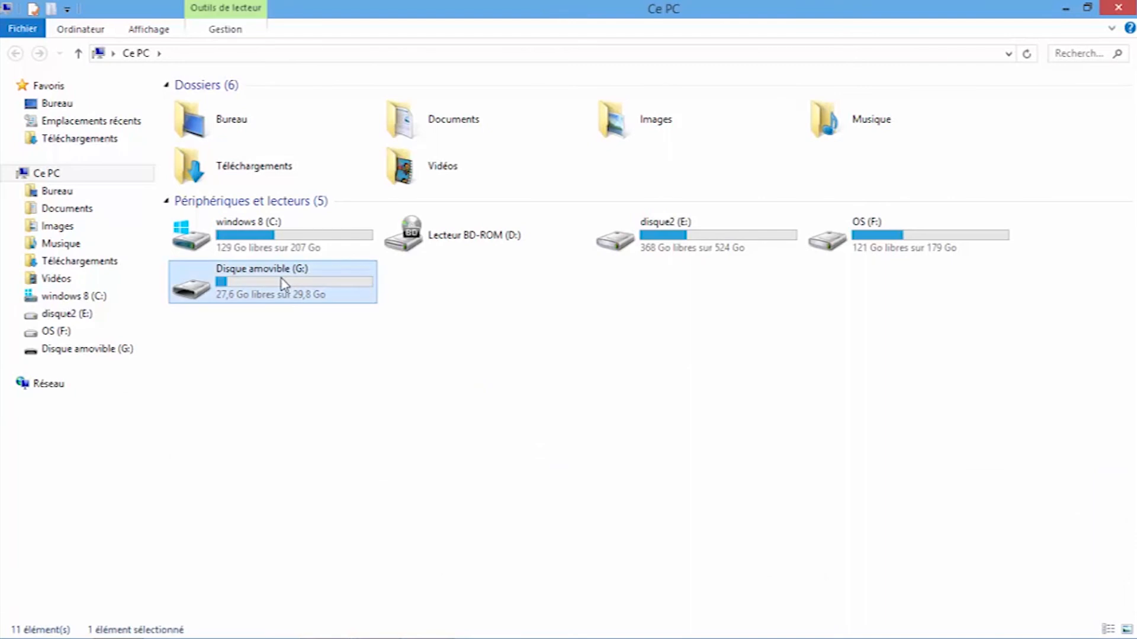
pyautogui.doubleClick(281, 284)
pyautogui.doubleClick(233, 107)
pyautogui.click(235, 107)
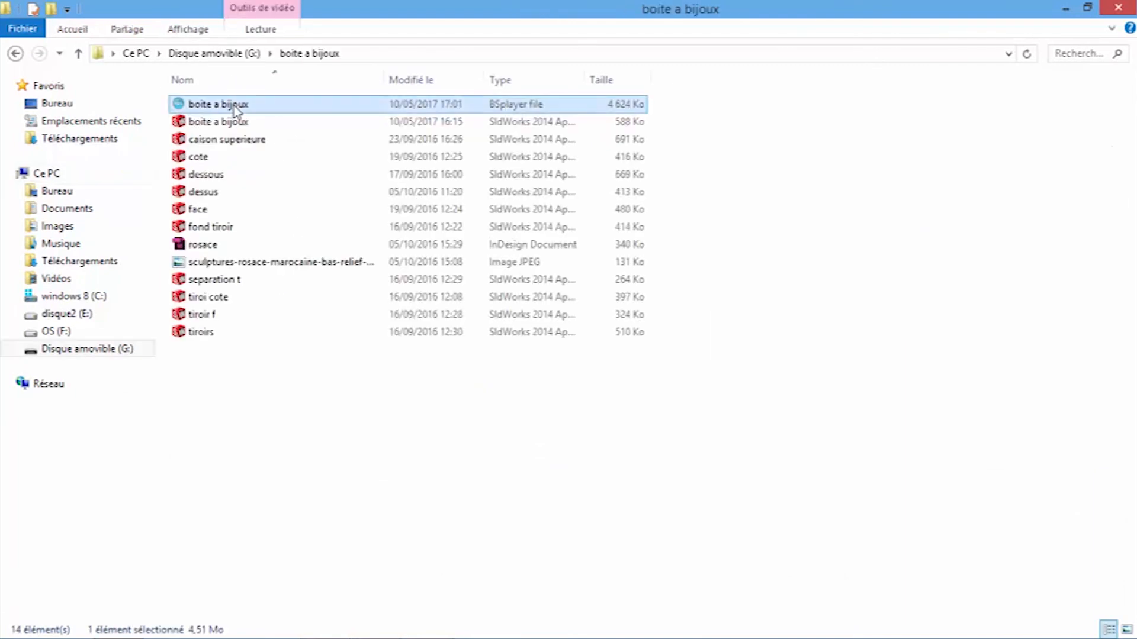